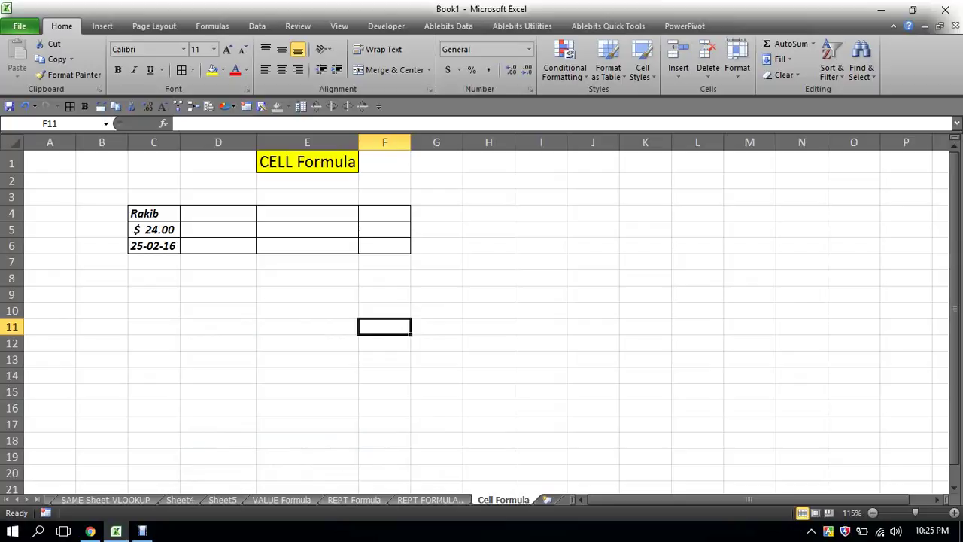
Widen column E slightly on the Cell Formula sheet
click(307, 311)
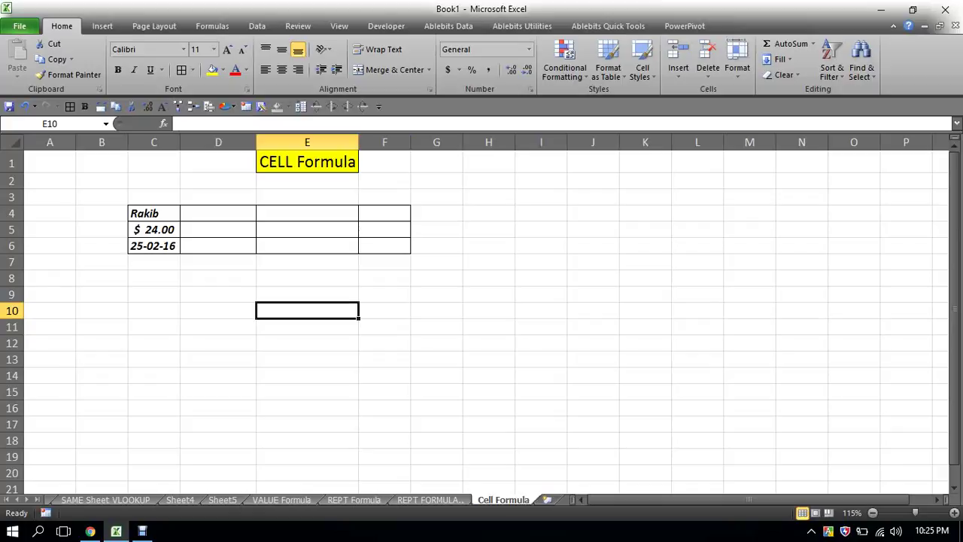
click(218, 294)
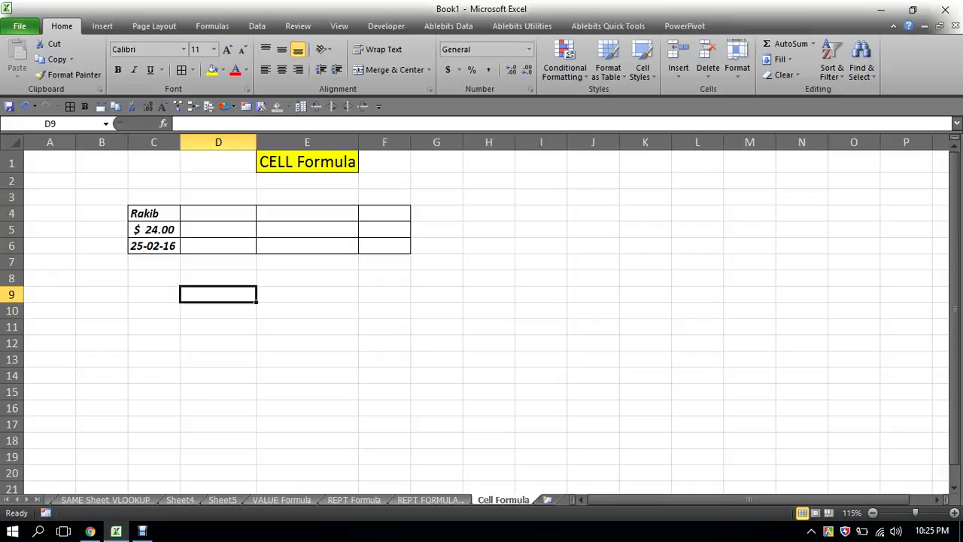
click(306, 279)
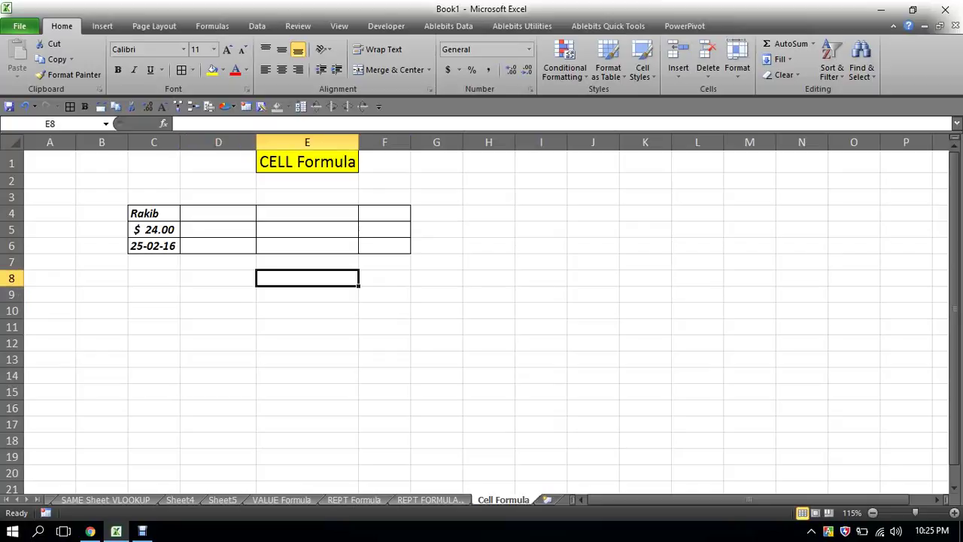
drag(358, 142, 363, 142)
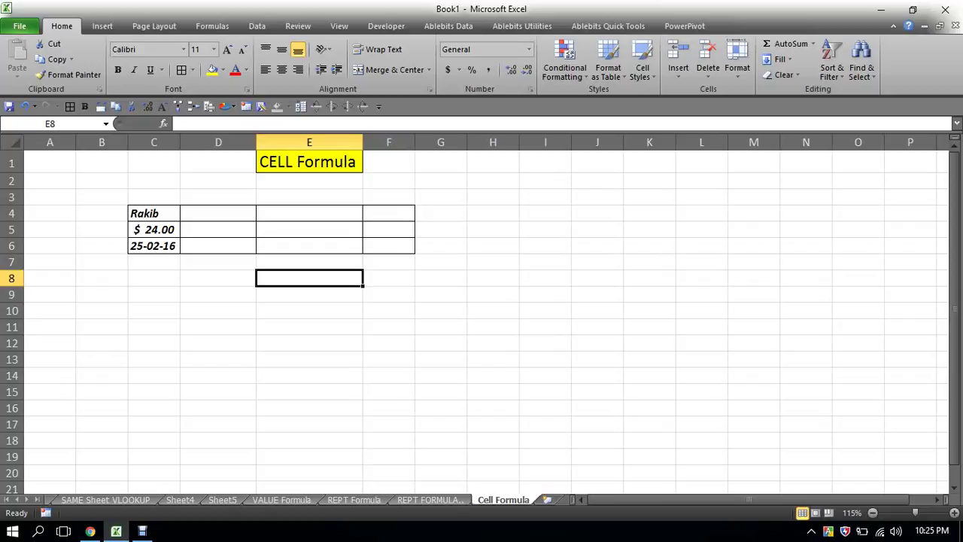
click(218, 294)
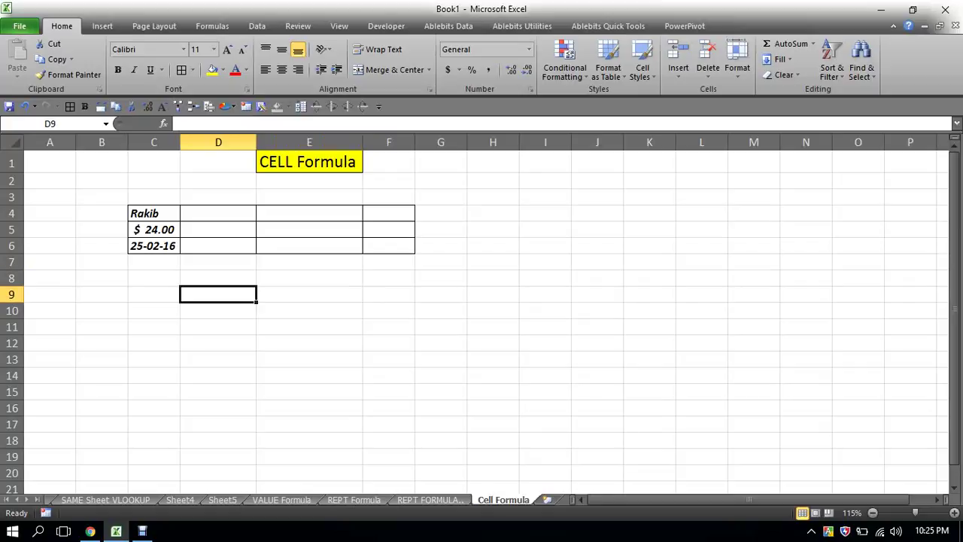
Examine the number formats of the sample entries in cells C4, C5 and C6
click(154, 142)
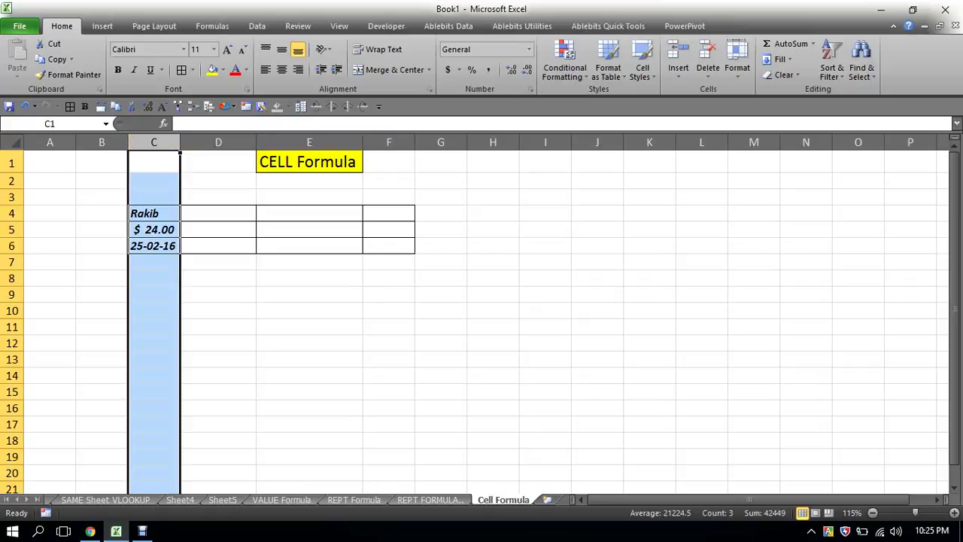
click(177, 214)
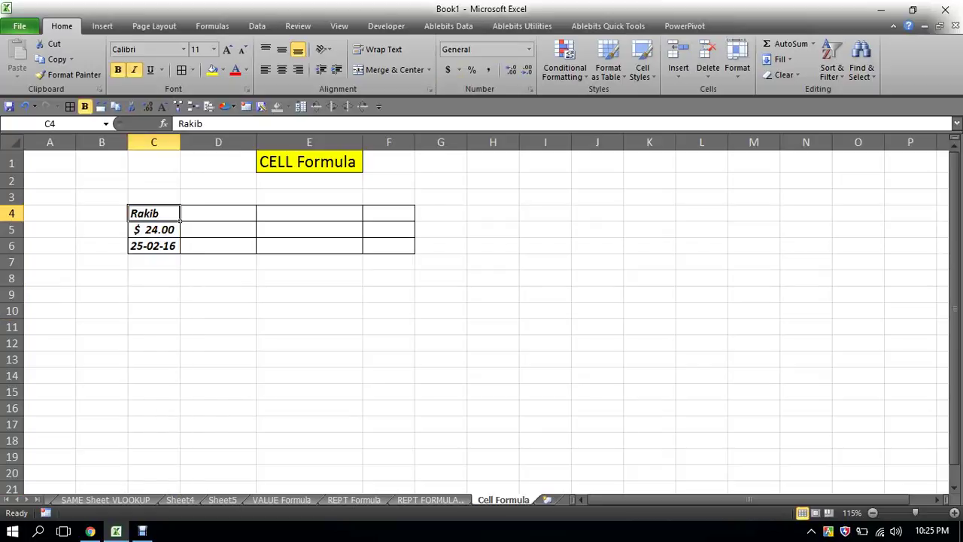
click(466, 49)
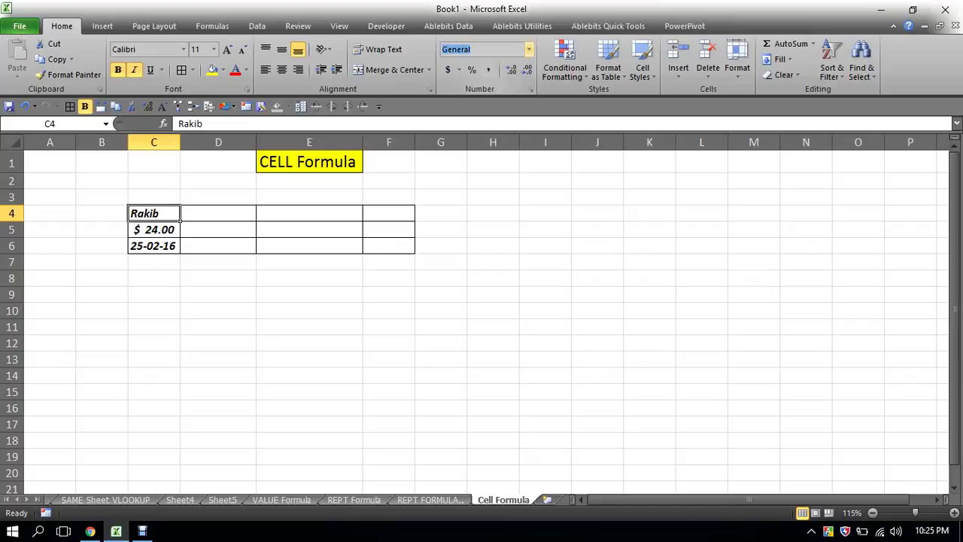
click(178, 235)
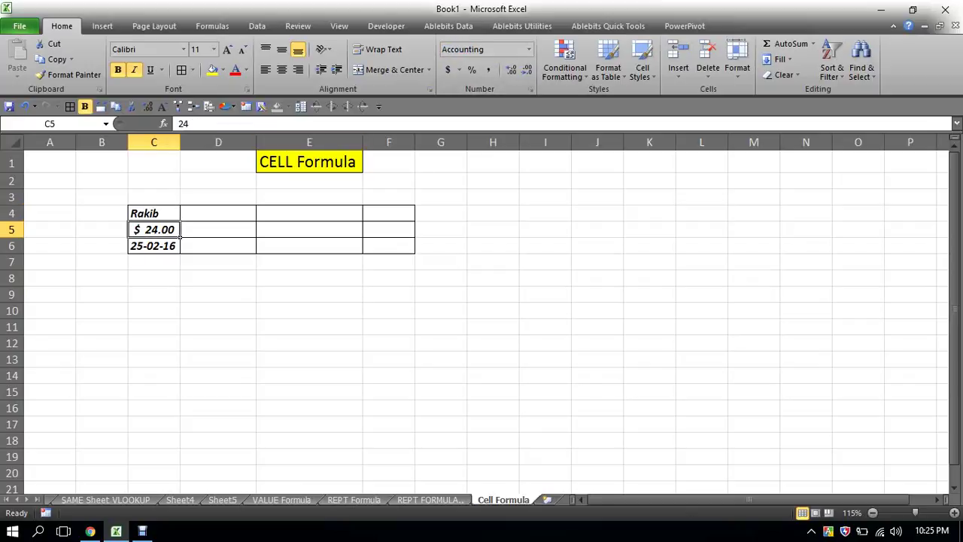
click(179, 251)
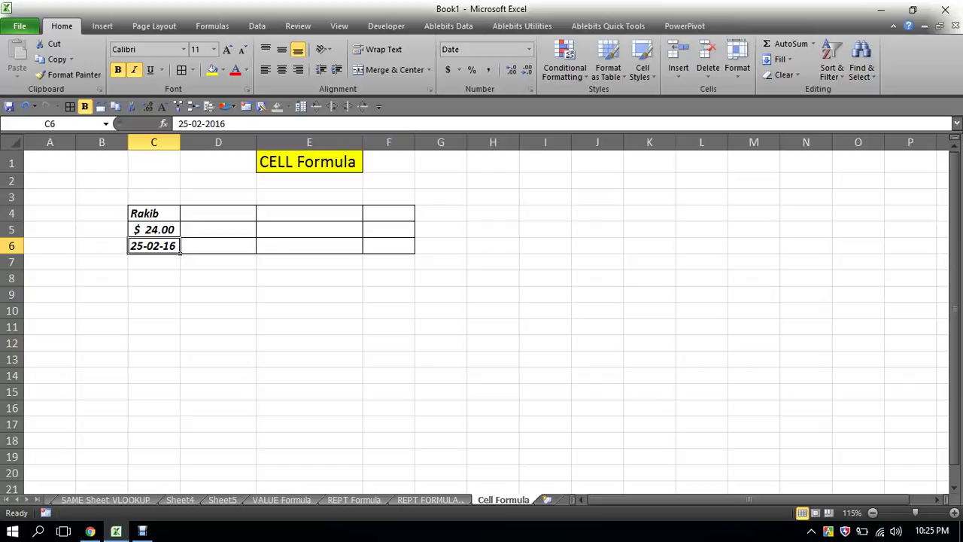
click(218, 278)
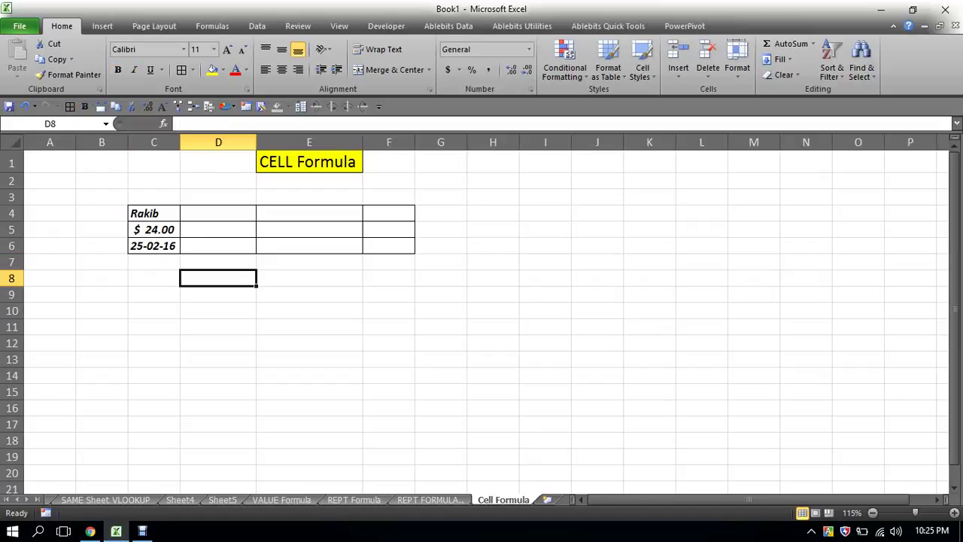
Enter the formula =CELL("address",C4) in cell D4
click(255, 216)
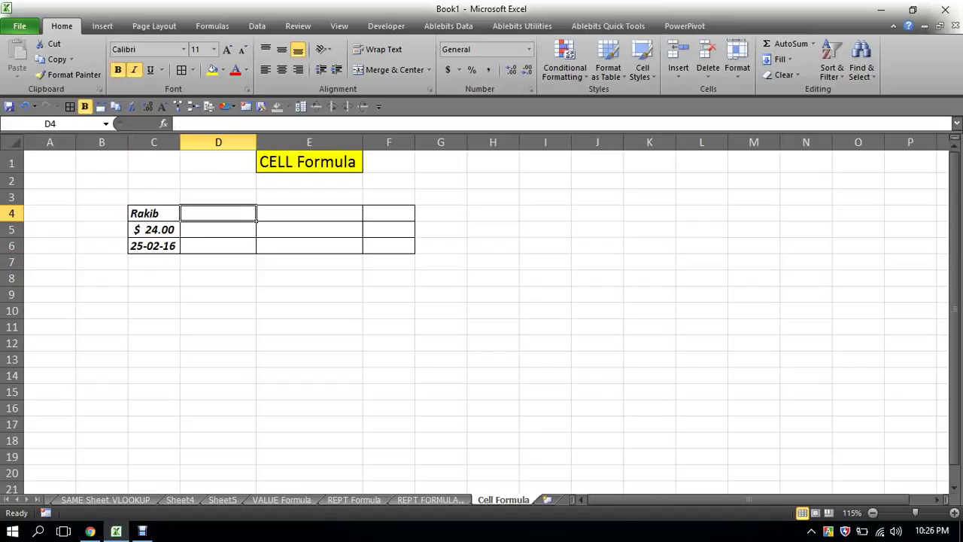
text(=cel)
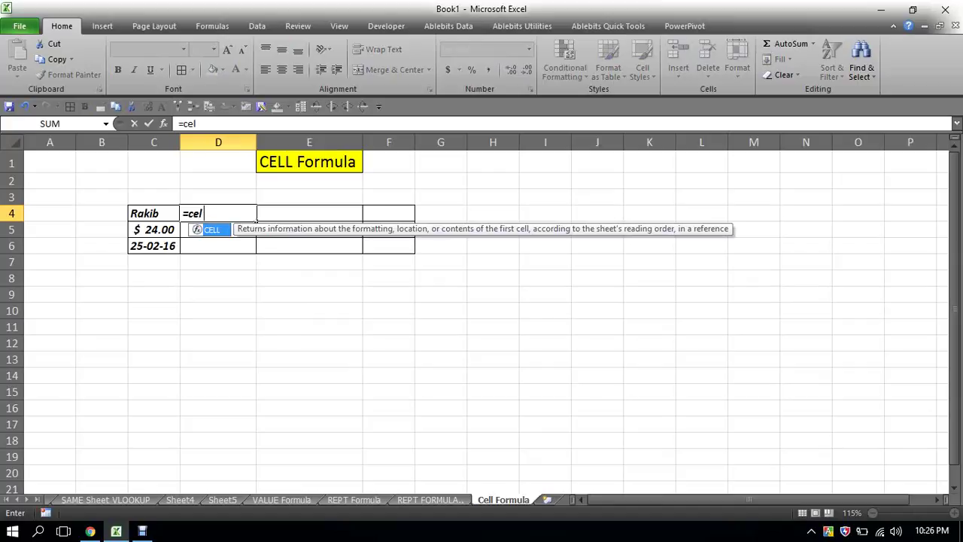
key(Tab)
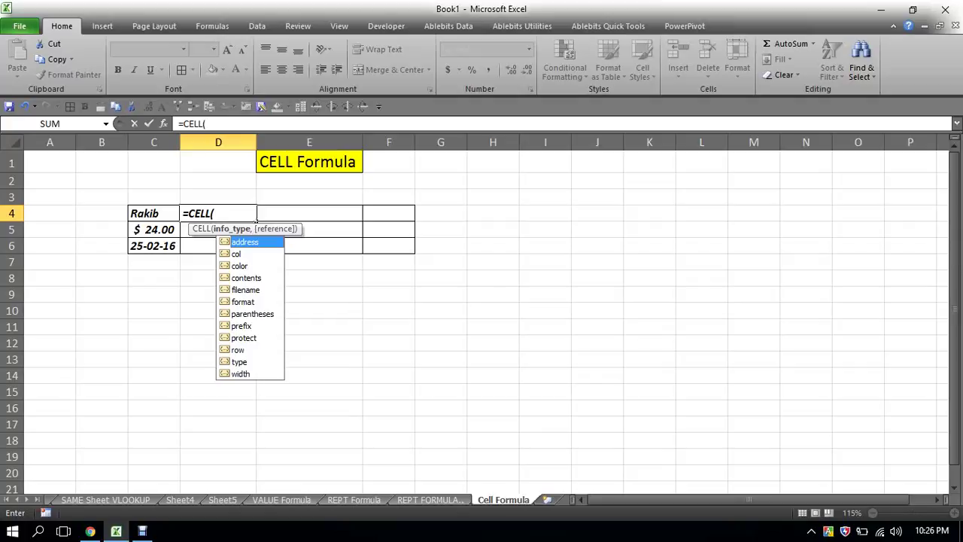
key(Tab)
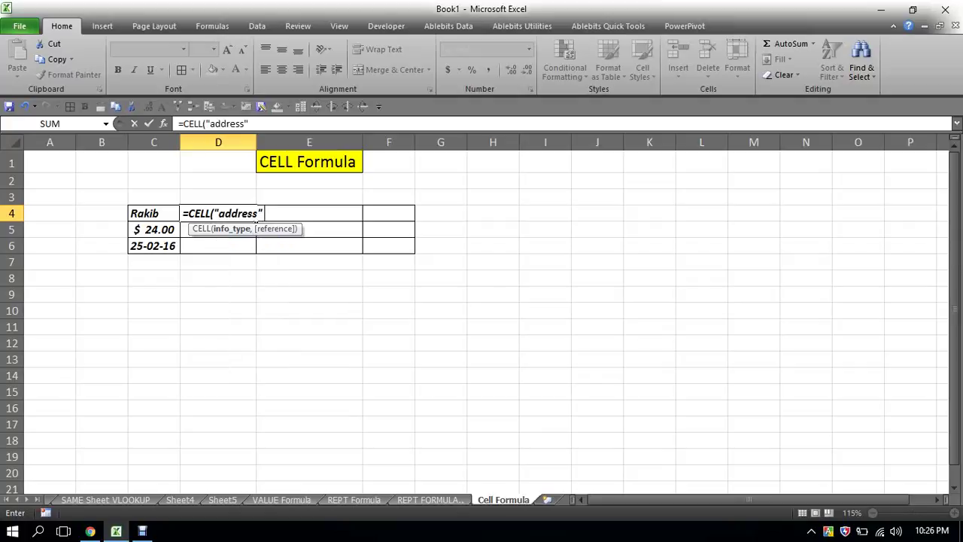
text(,)
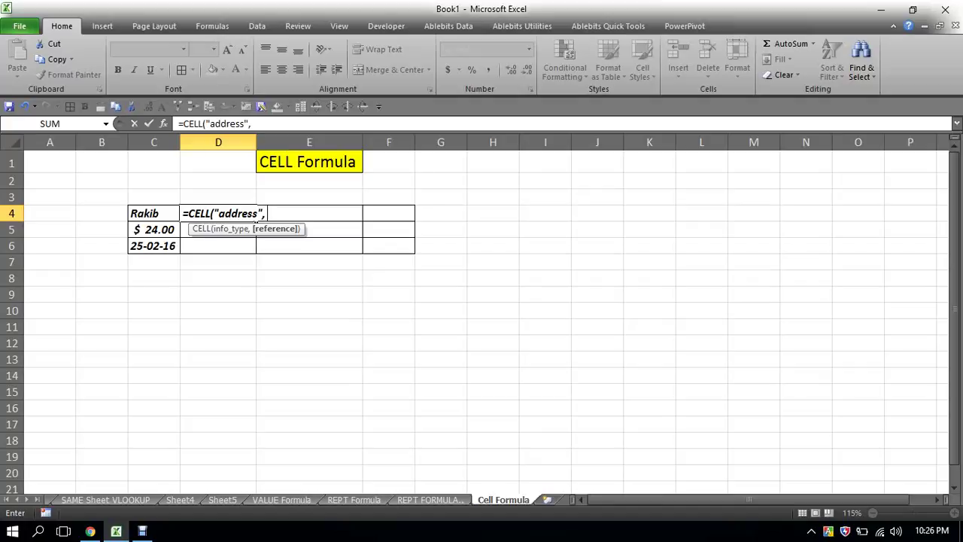
key(Left)
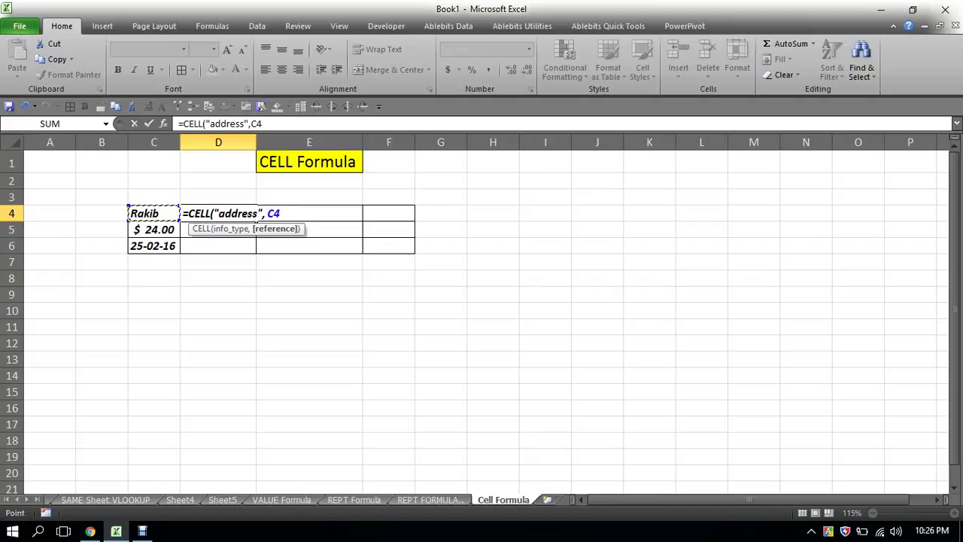
text())
key(Return)
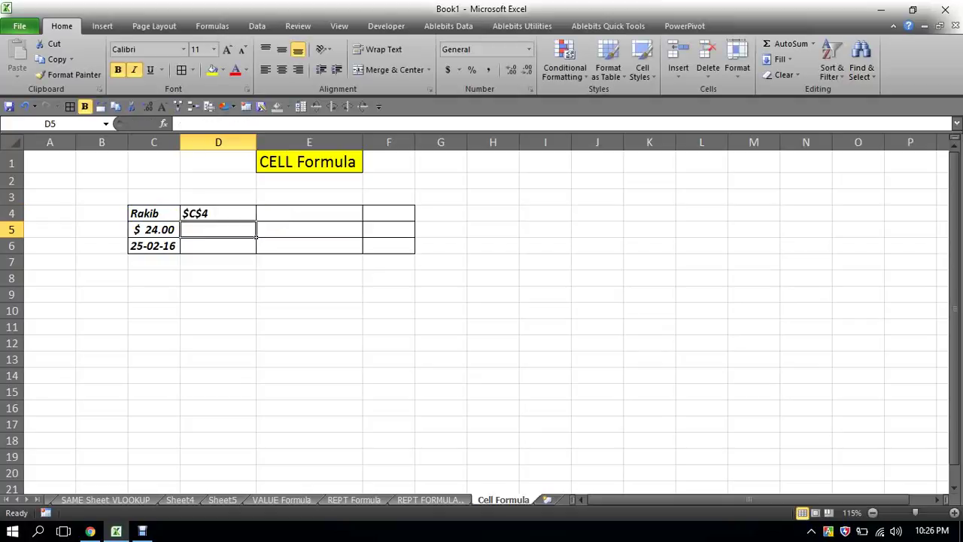
Fill cell C4 with yellow and check its column and row against the address formula in D4
click(255, 219)
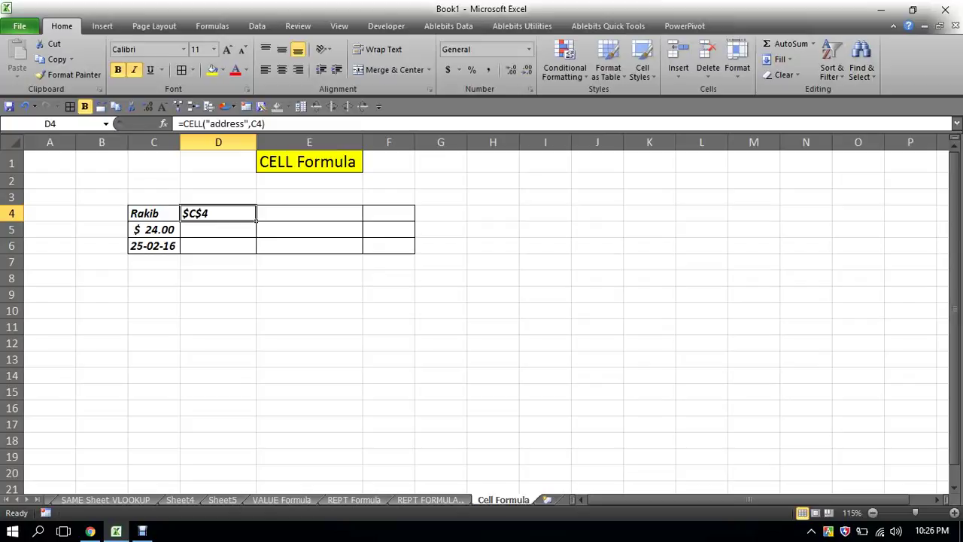
click(154, 213)
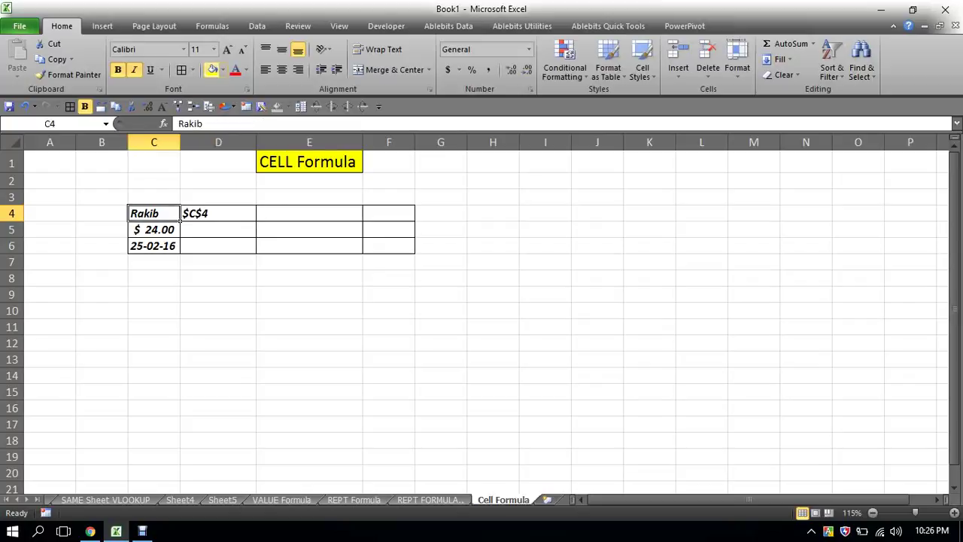
click(213, 69)
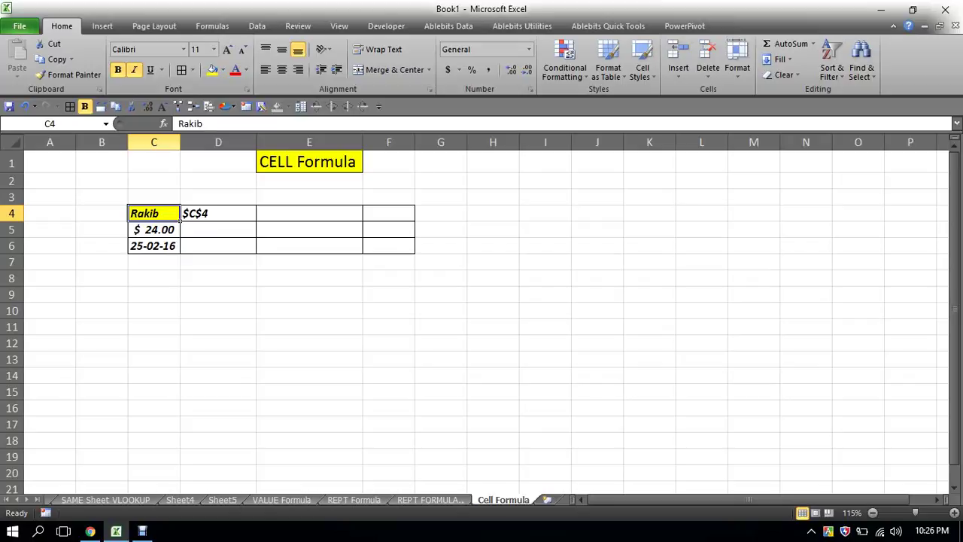
click(154, 142)
click(12, 213)
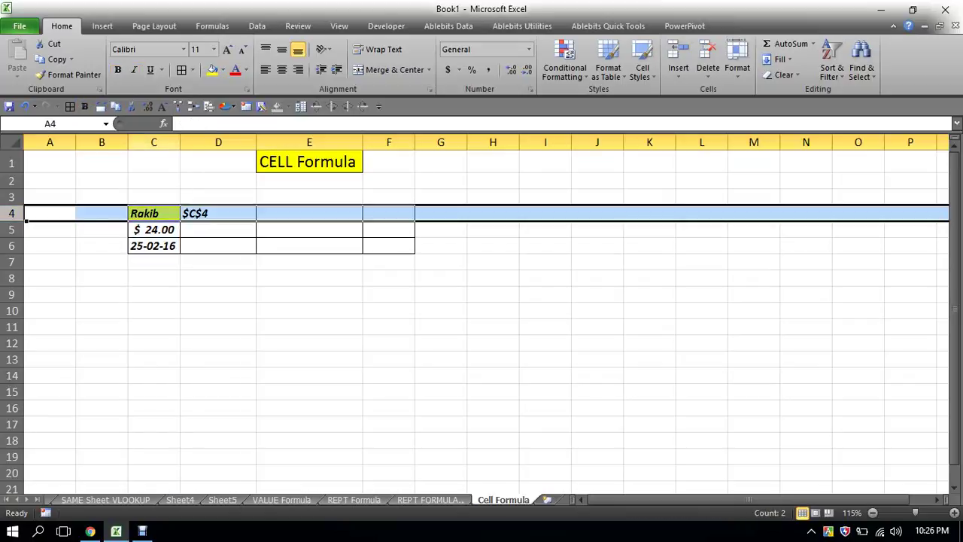
click(154, 142)
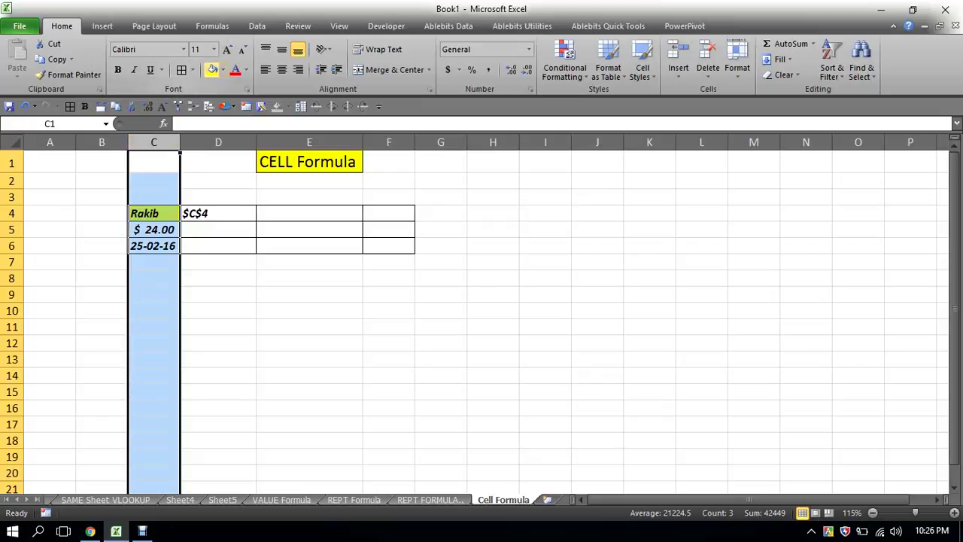
click(254, 215)
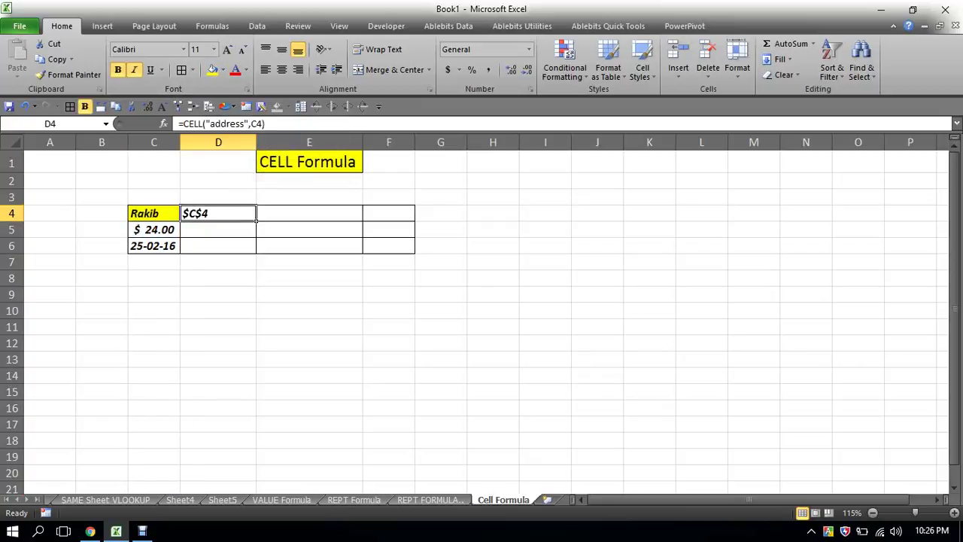
Enter the formula =CELL("col",C5) in cell D5
click(254, 234)
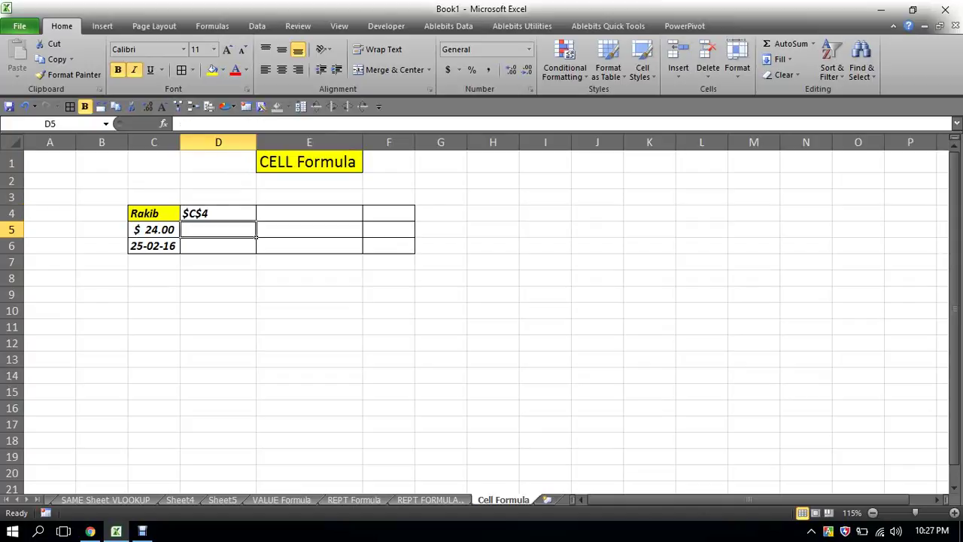
text(=cel)
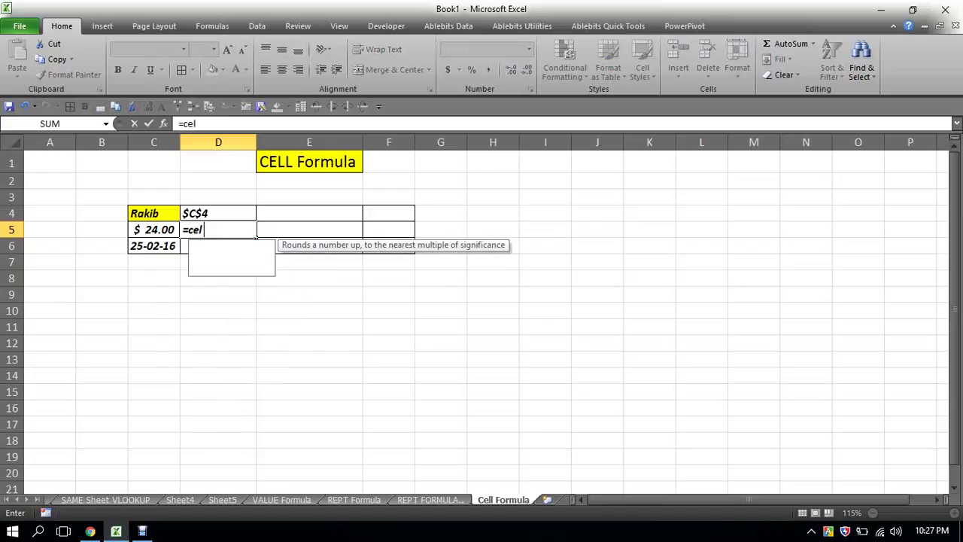
key(Tab)
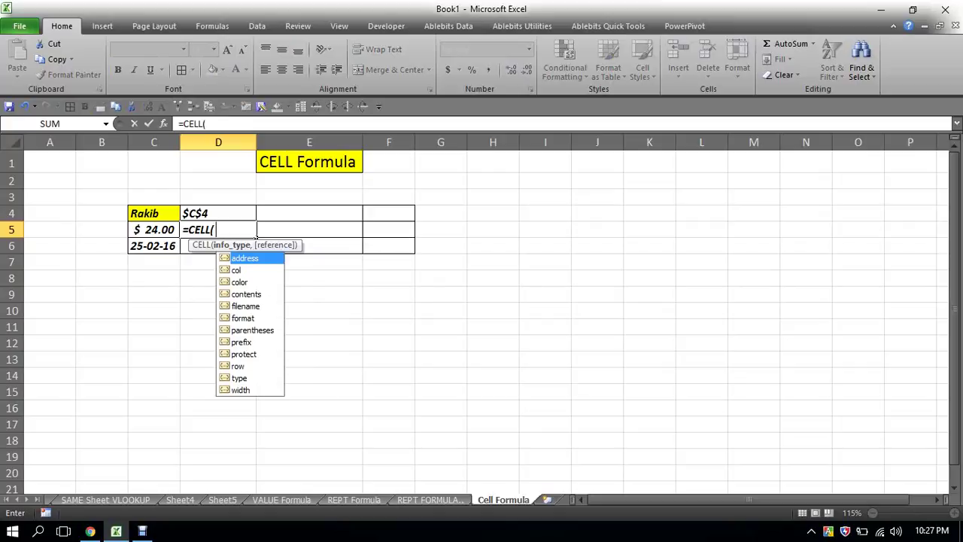
key(Down)
key(Tab)
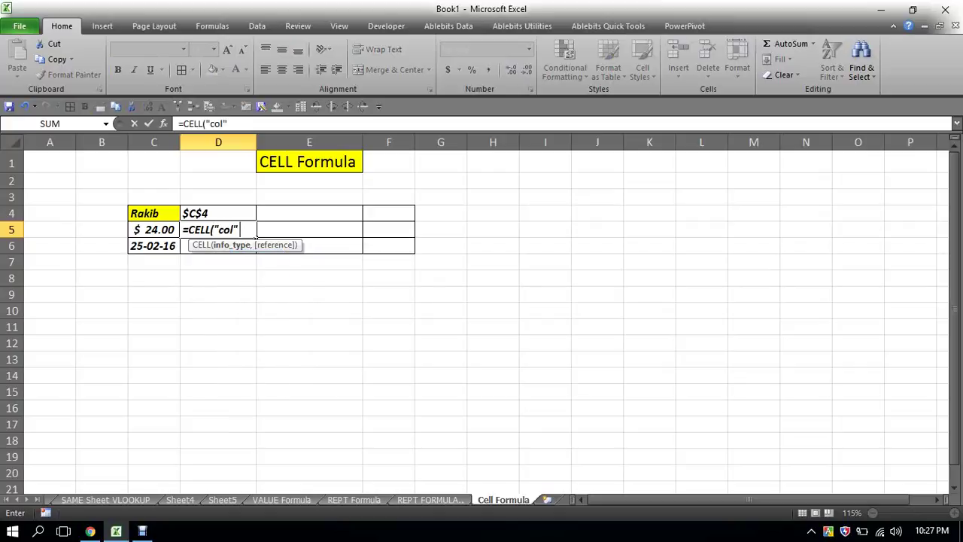
text(,)
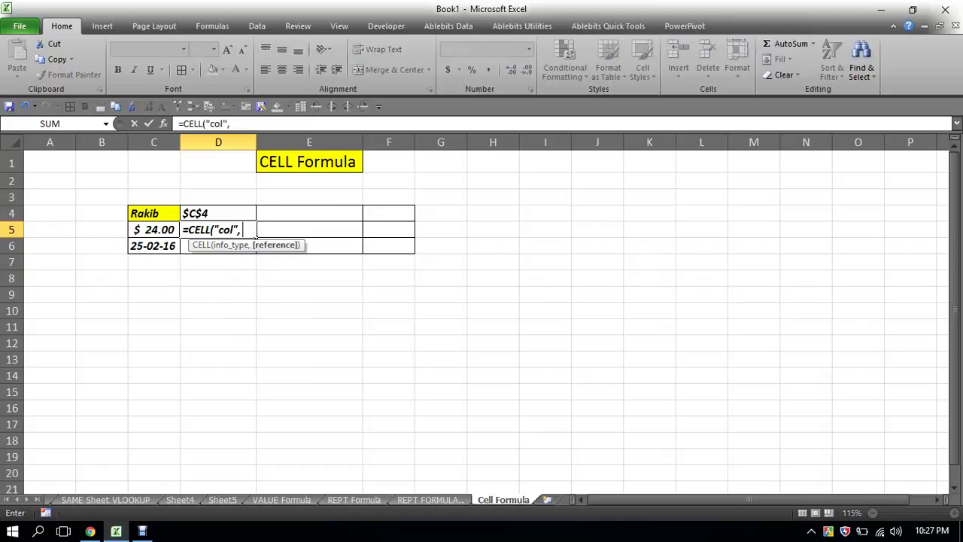
key(Left)
text())
key(Return)
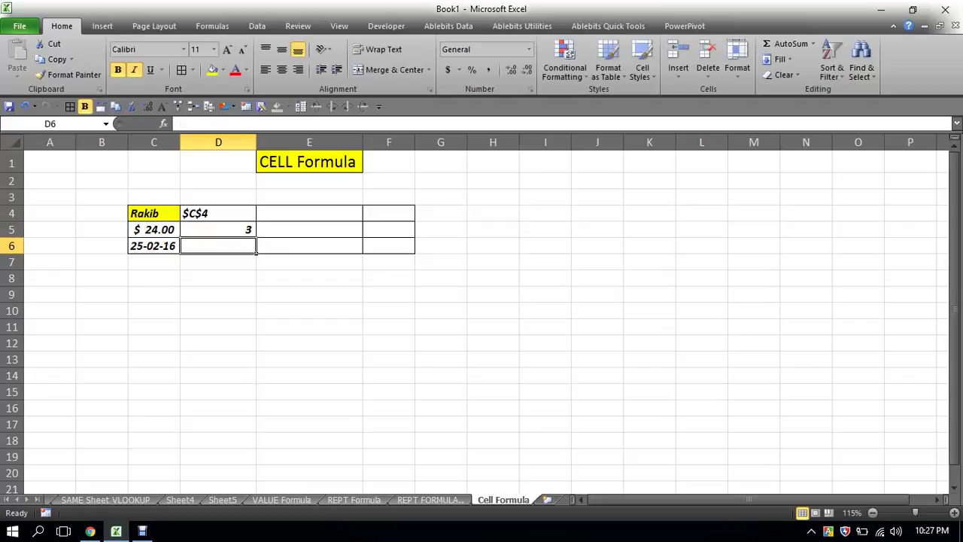
Check the column-number formula in D5 by counting across columns A, B and C
key(Up)
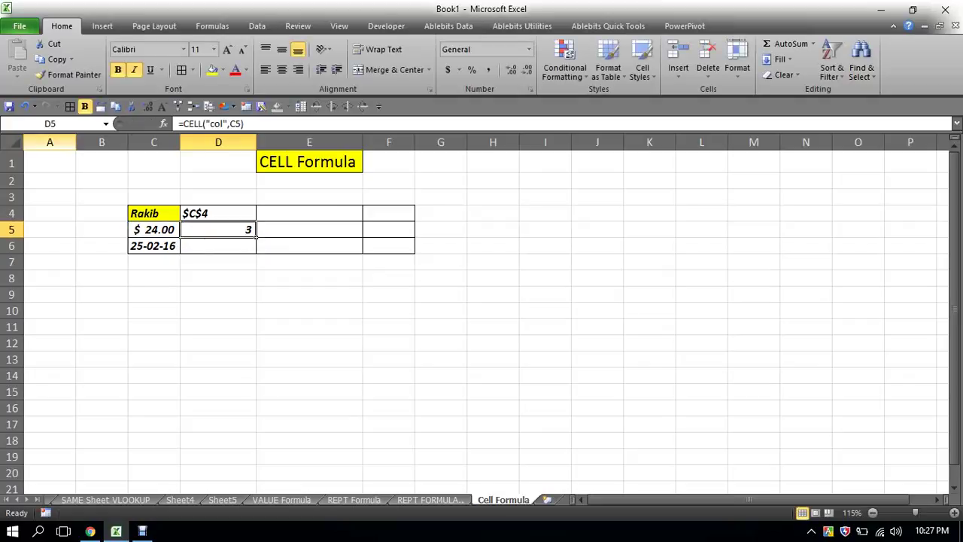
click(50, 142)
click(101, 142)
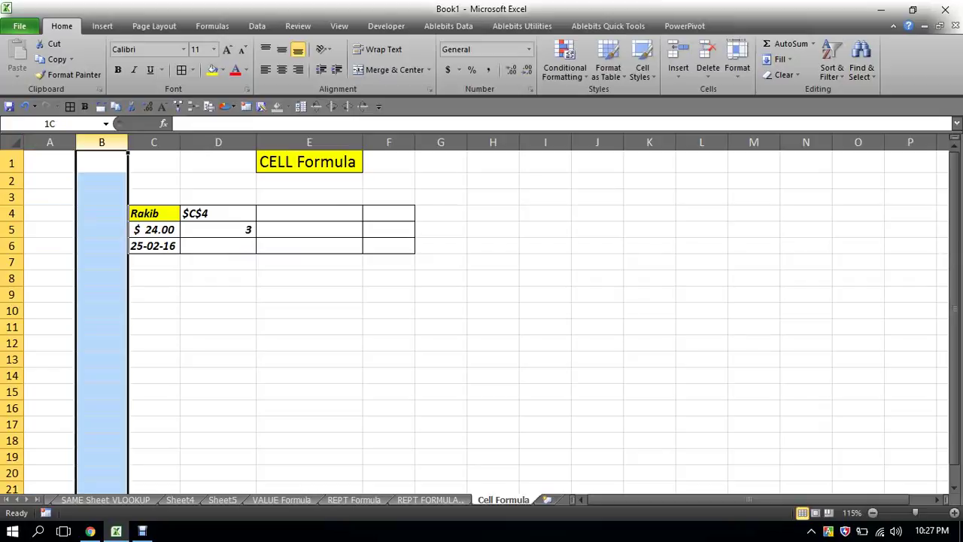
click(153, 142)
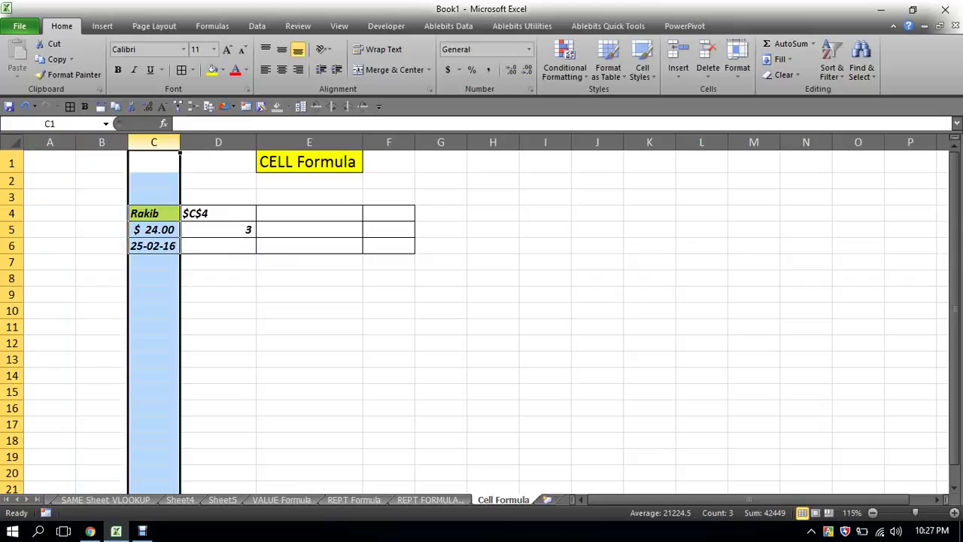
click(254, 233)
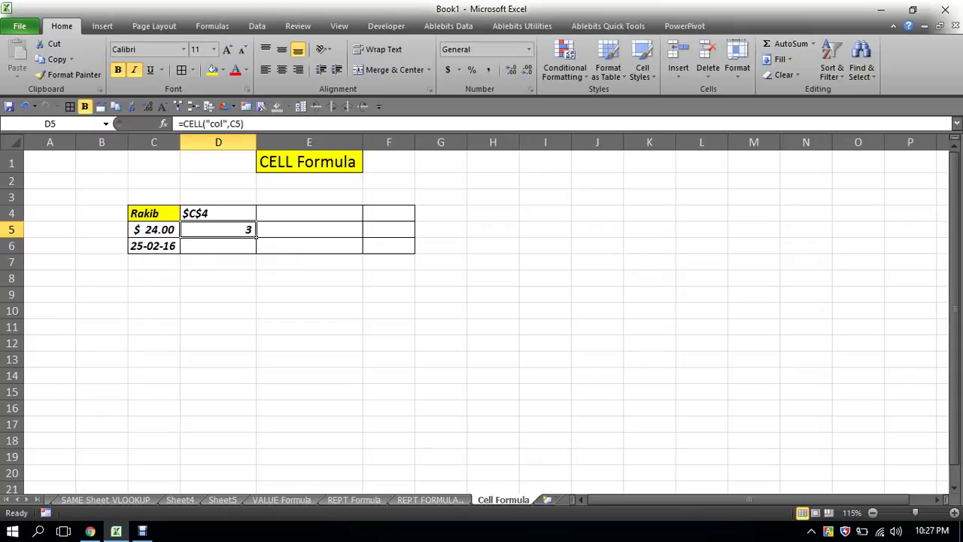
click(254, 249)
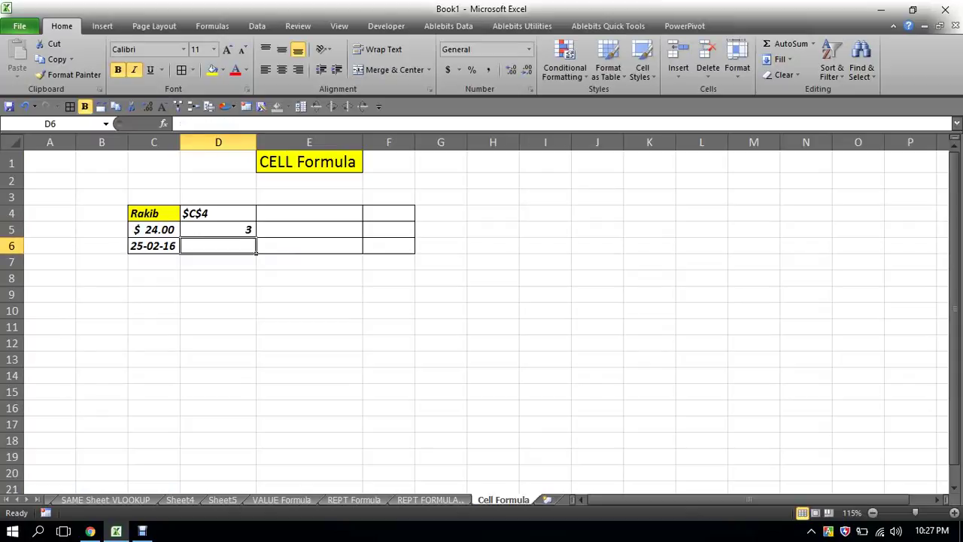
Enter the formula =CELL("color",C6) in cell D6
text(=)
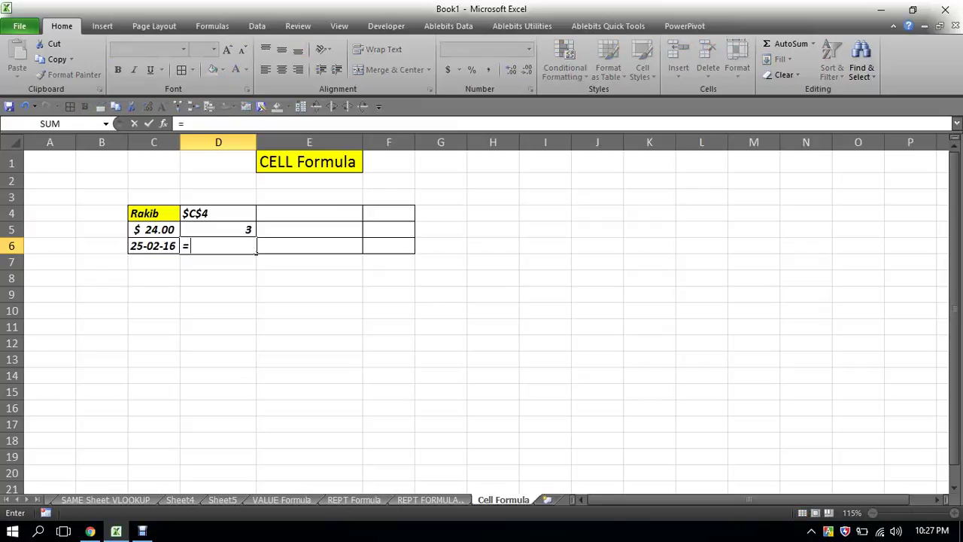
text(cell)
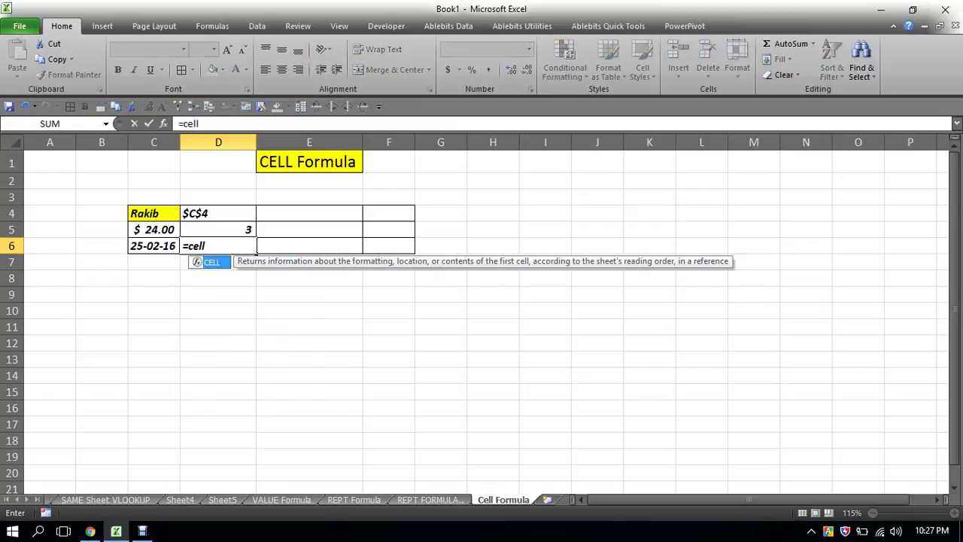
key(Tab)
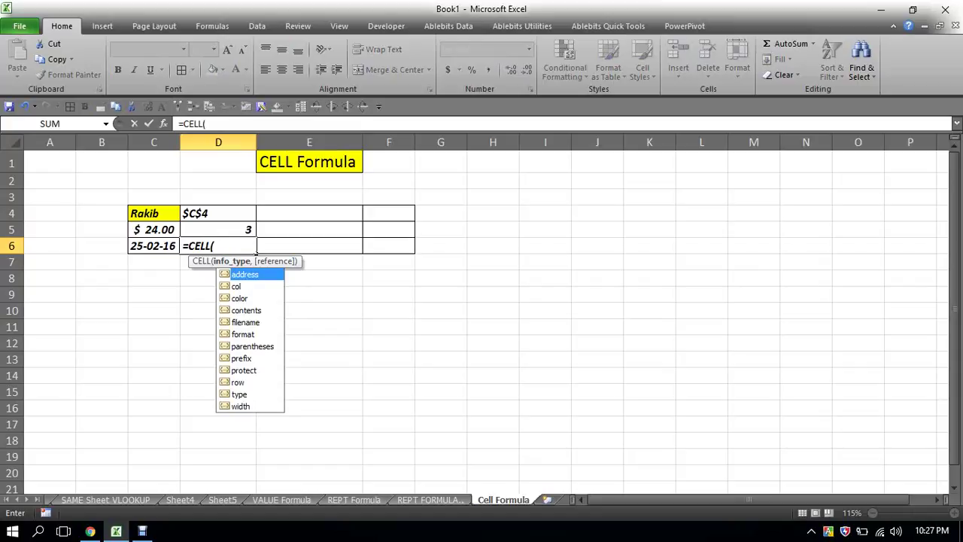
key(Down)
key(Down)
key(Tab)
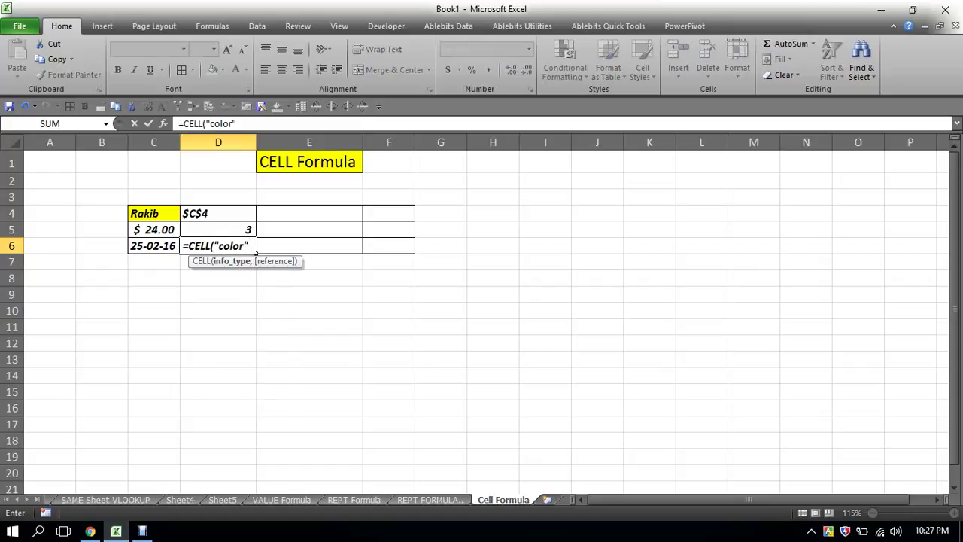
text(,)
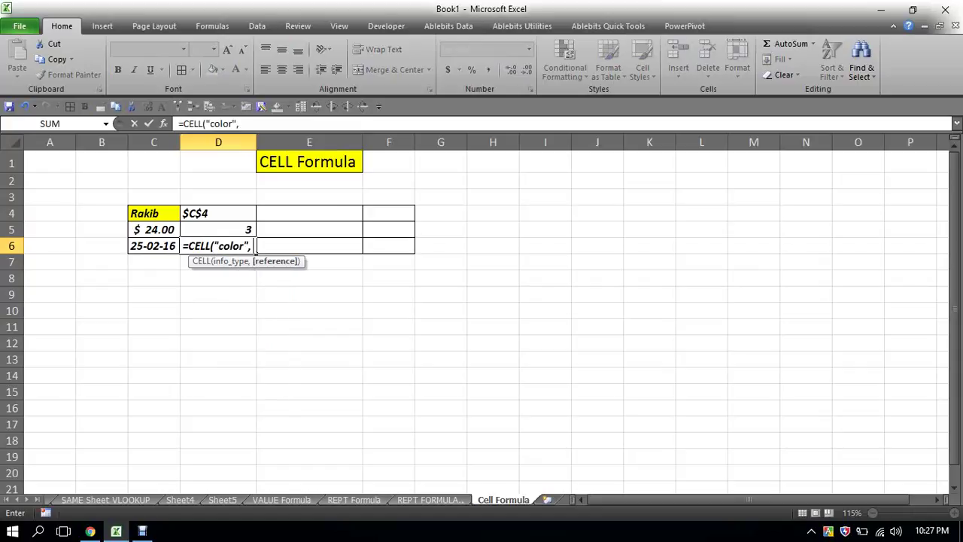
key(Left)
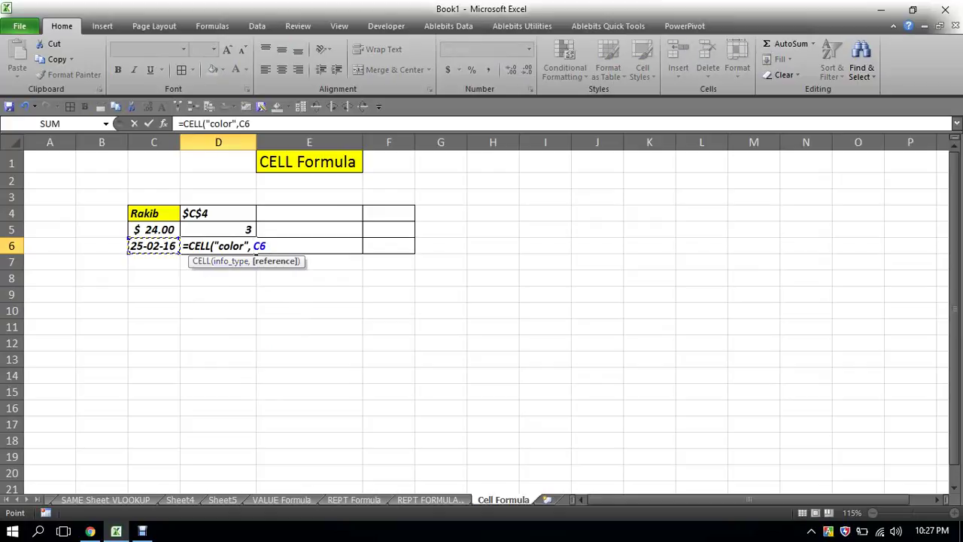
text())
key(Return)
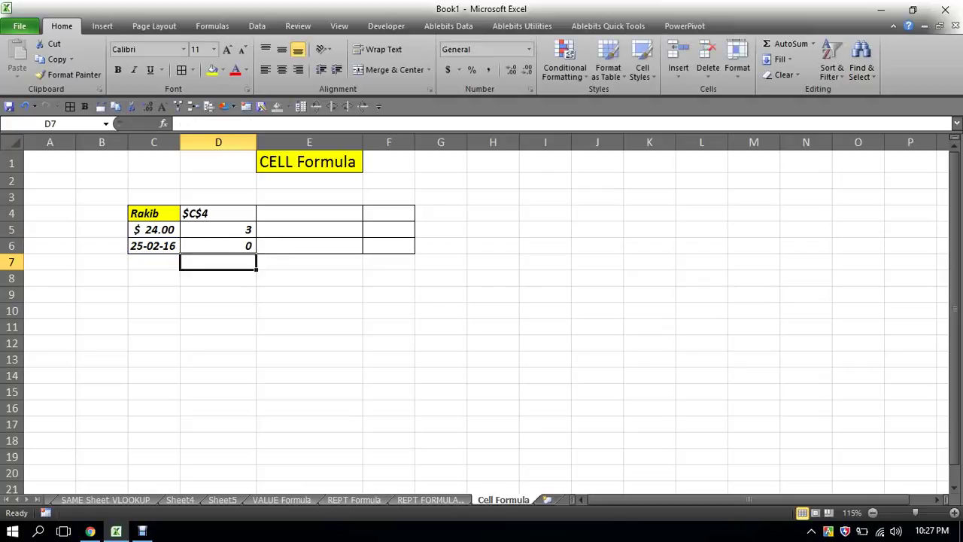
key(Up)
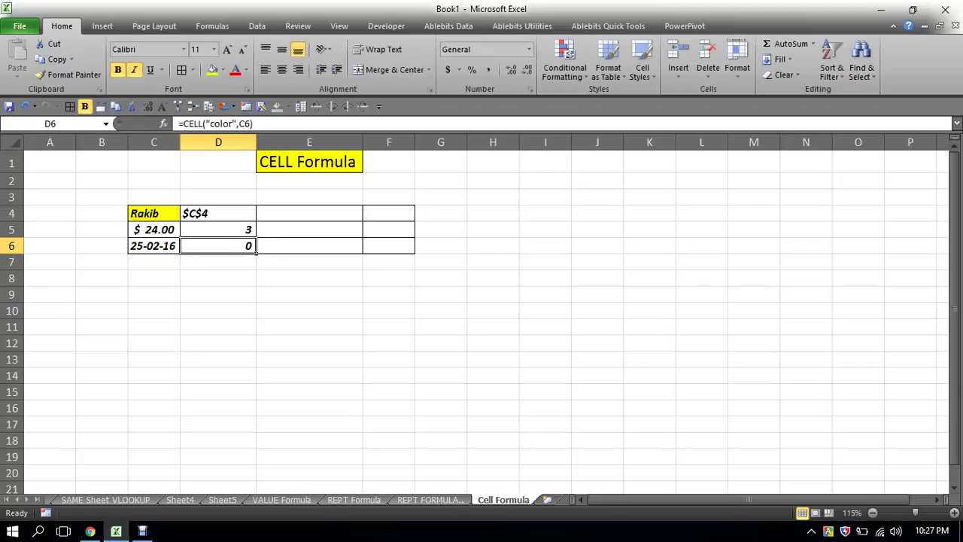
Enter the formula =CELL("contents") in cell E4 without a reference argument
click(309, 213)
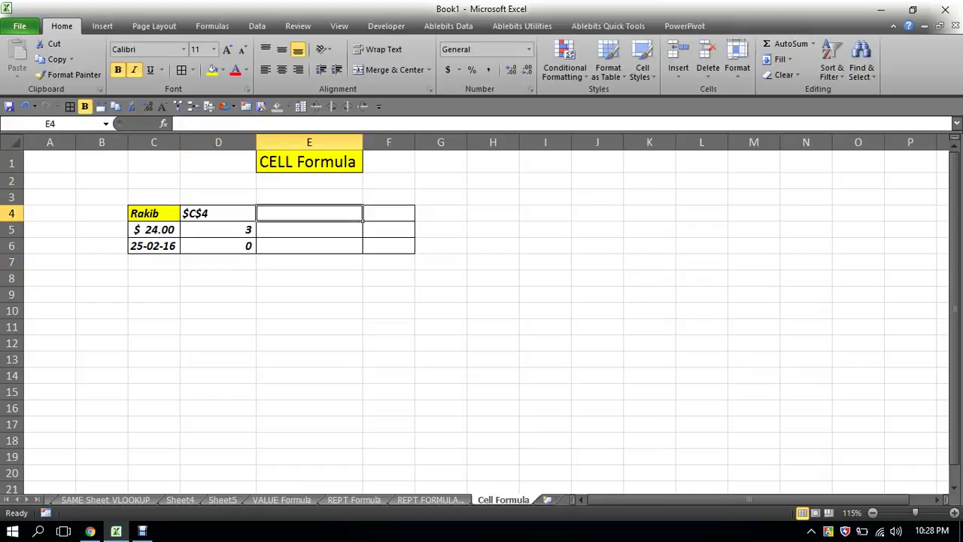
text(=ce)
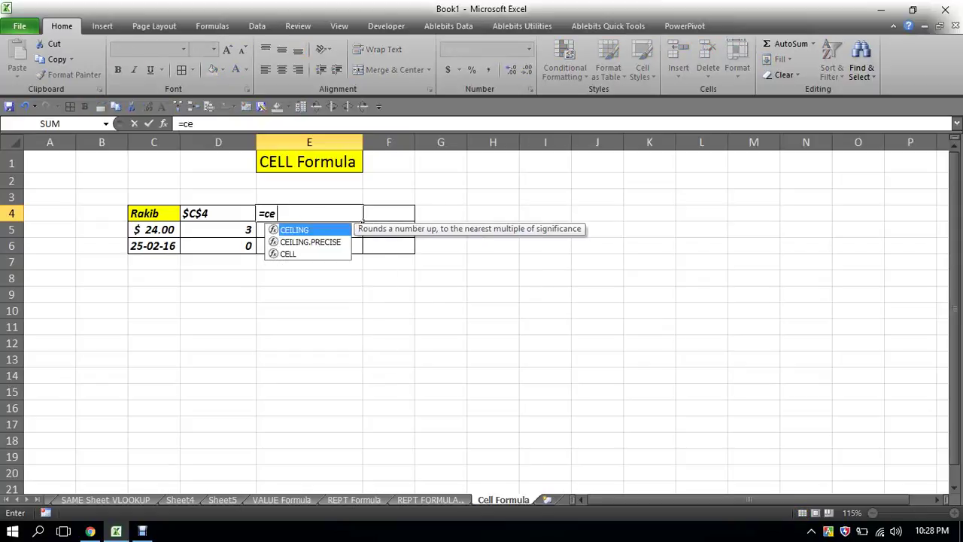
text(ll)
key(Tab)
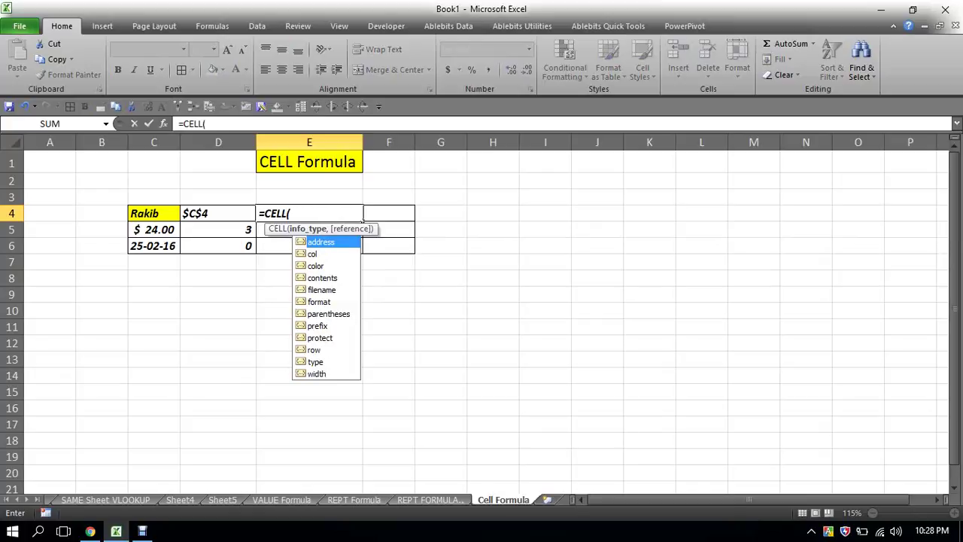
key(Down)
key(Down)
key(Down)
key(Tab)
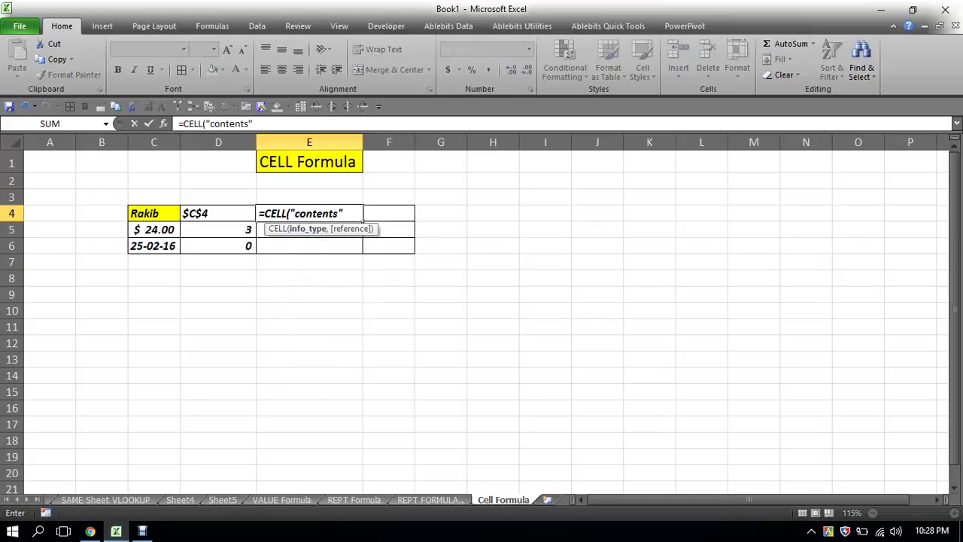
click(178, 216)
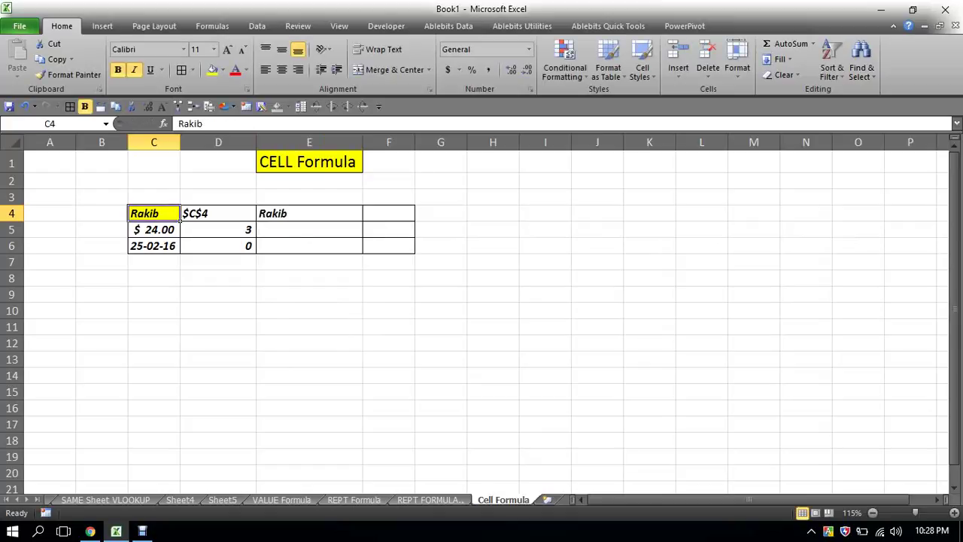
Add cell C4 as the reference argument of the contents formula in cell E4
click(298, 213)
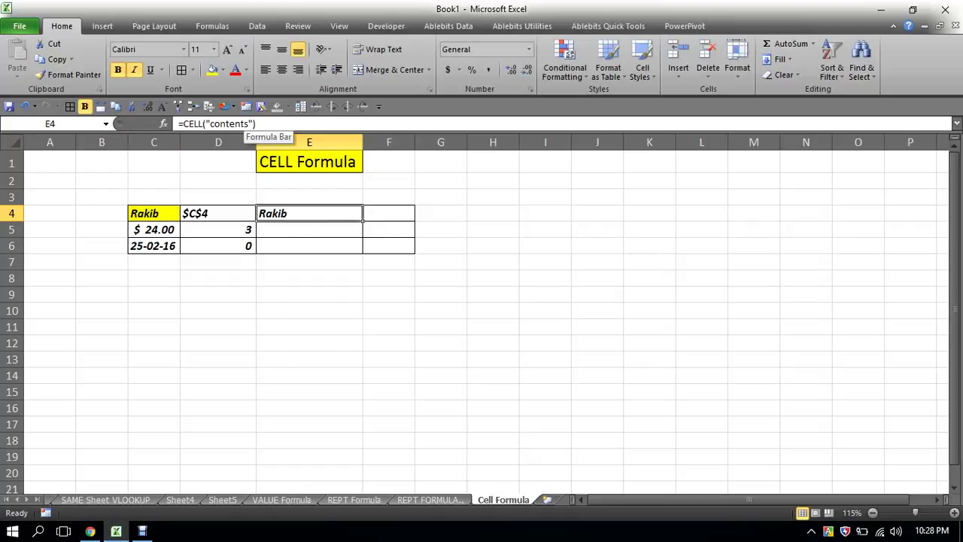
click(252, 124)
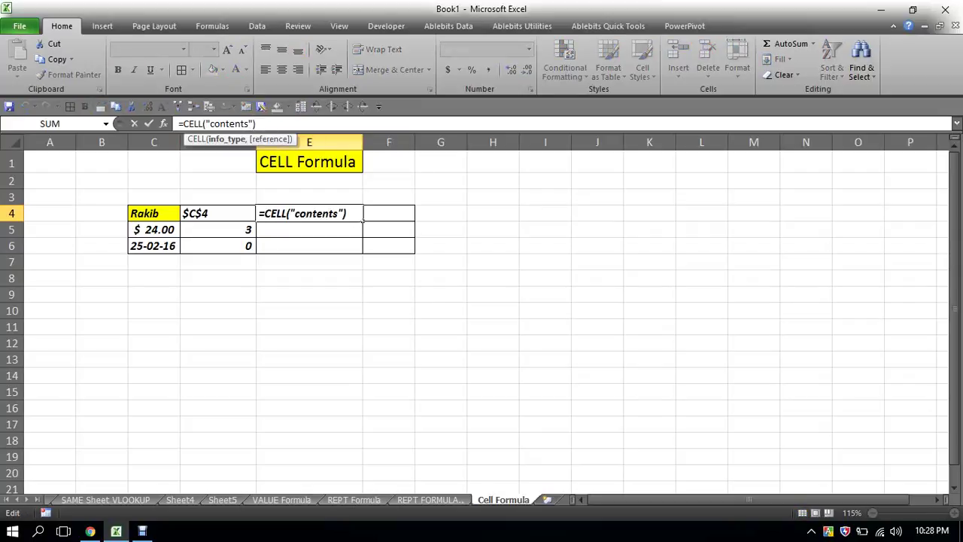
text(,)
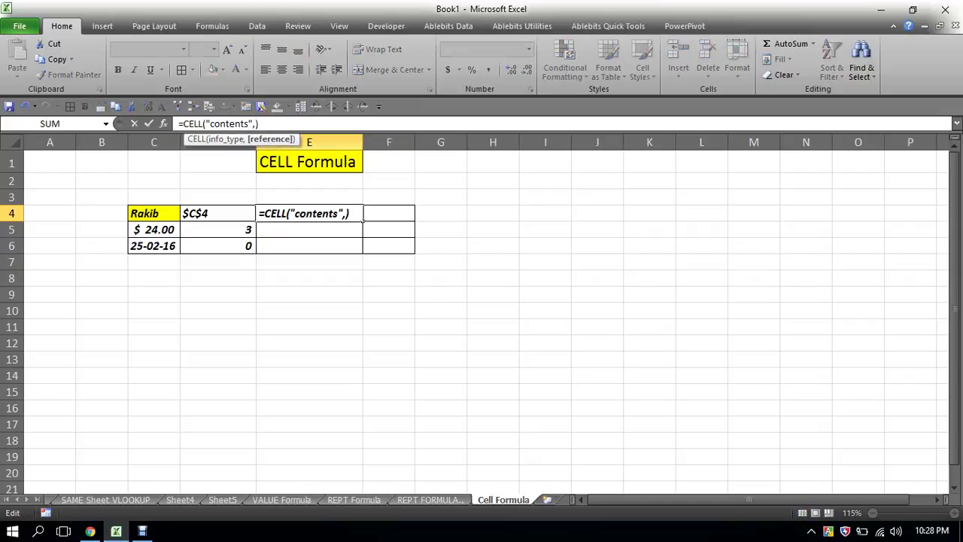
click(154, 213)
key(Return)
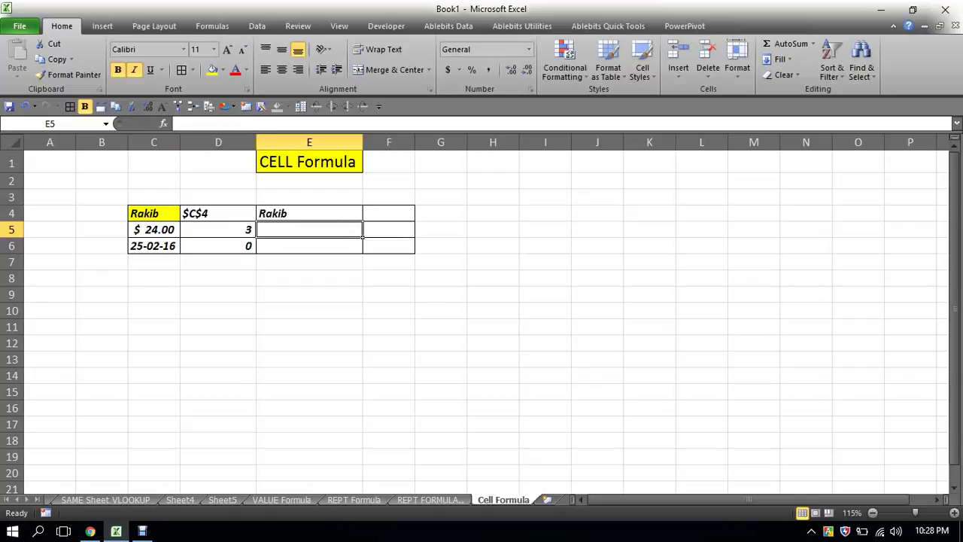
click(309, 214)
Enter the formula =CELL("filename",C5) in cell E5
click(309, 230)
text(=cel)
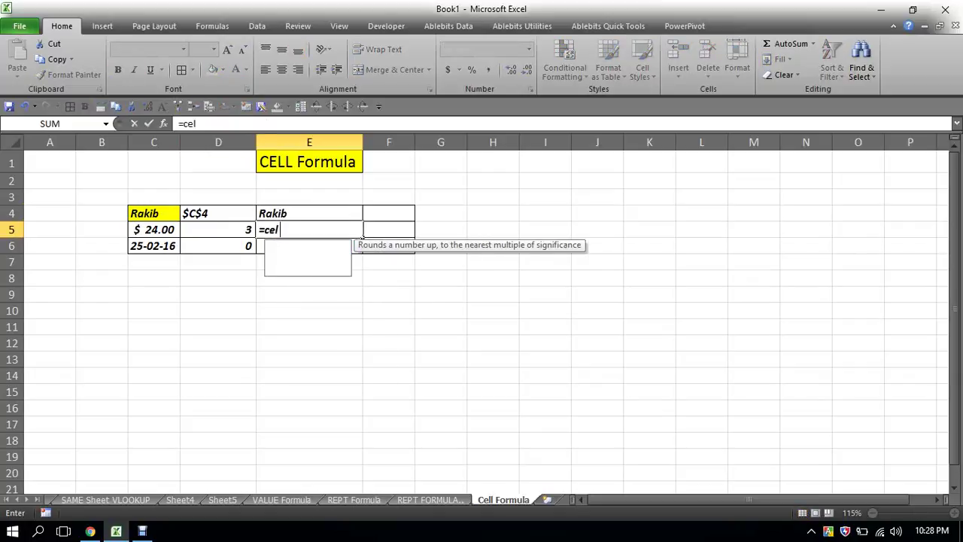
key(Tab)
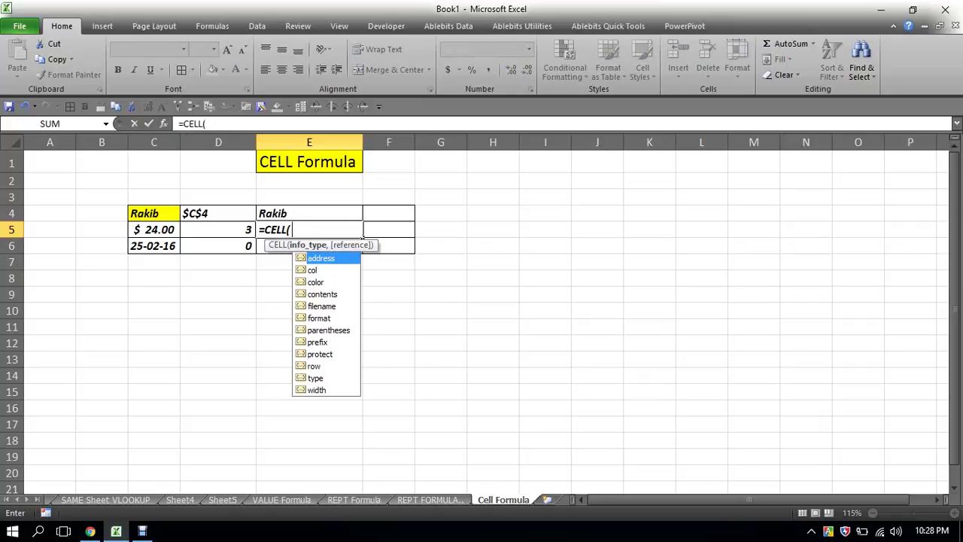
key(Down)
key(Down)
key(Down)
key(Down)
key(Tab)
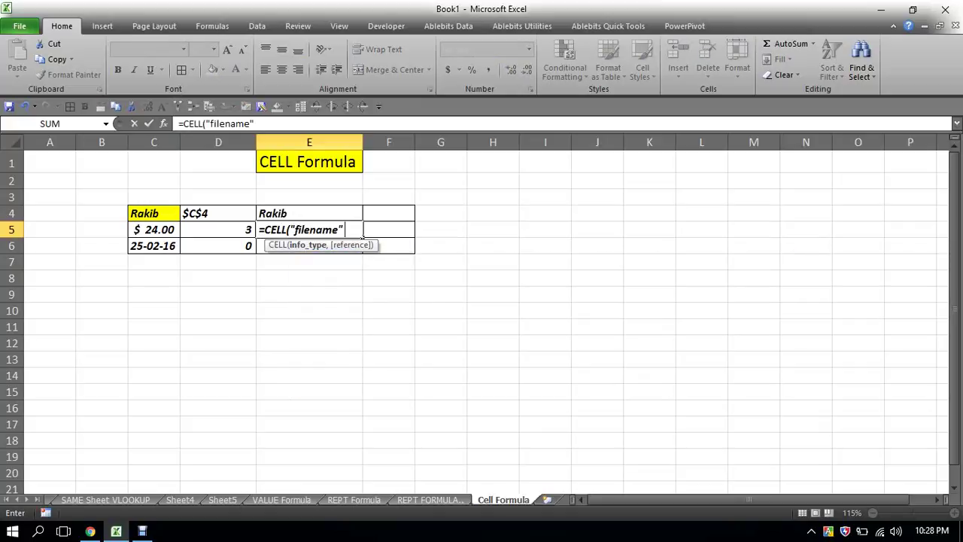
text(,)
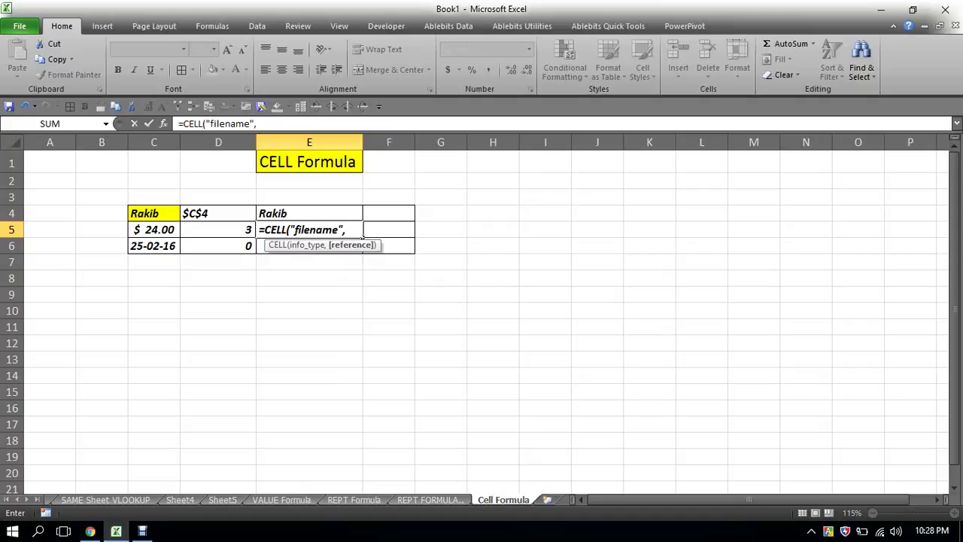
click(143, 229)
text())
key(Return)
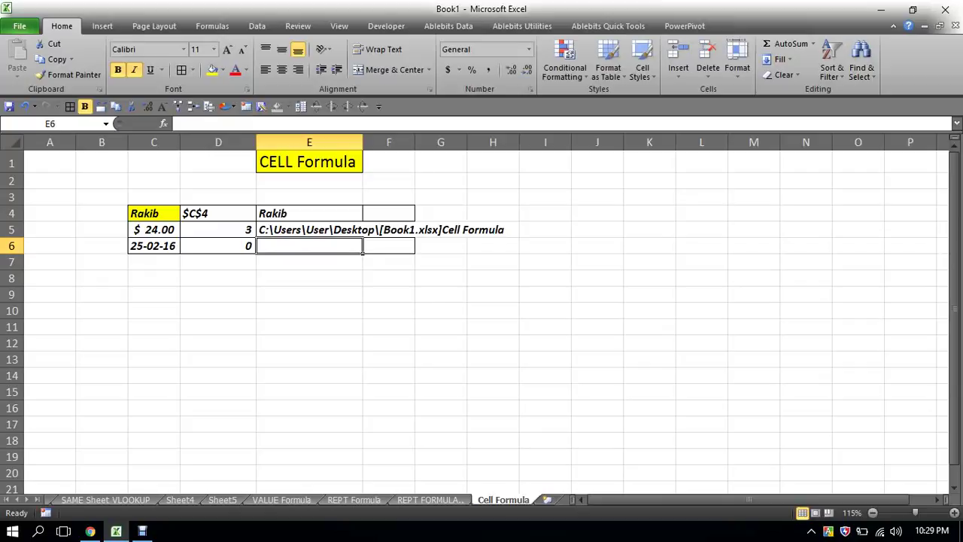
Enter the formula =CELL("width",C6) in cell E6 and select the range D4:F6 for review
text(=cel)
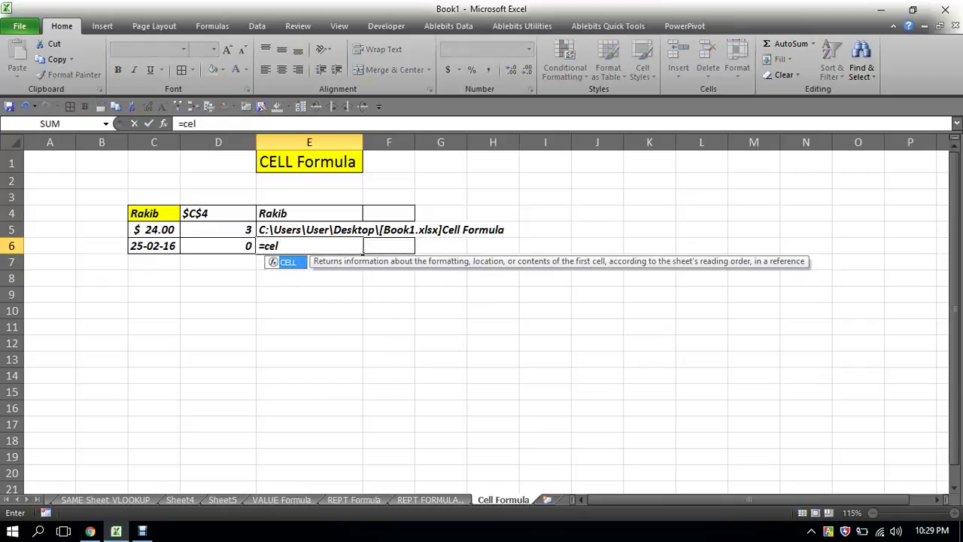
key(Tab)
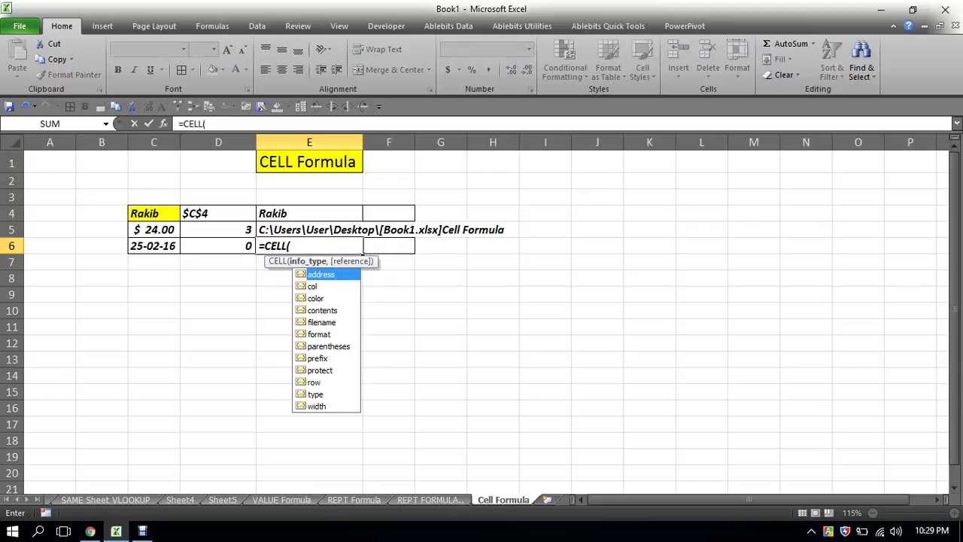
text(w)
key(Tab)
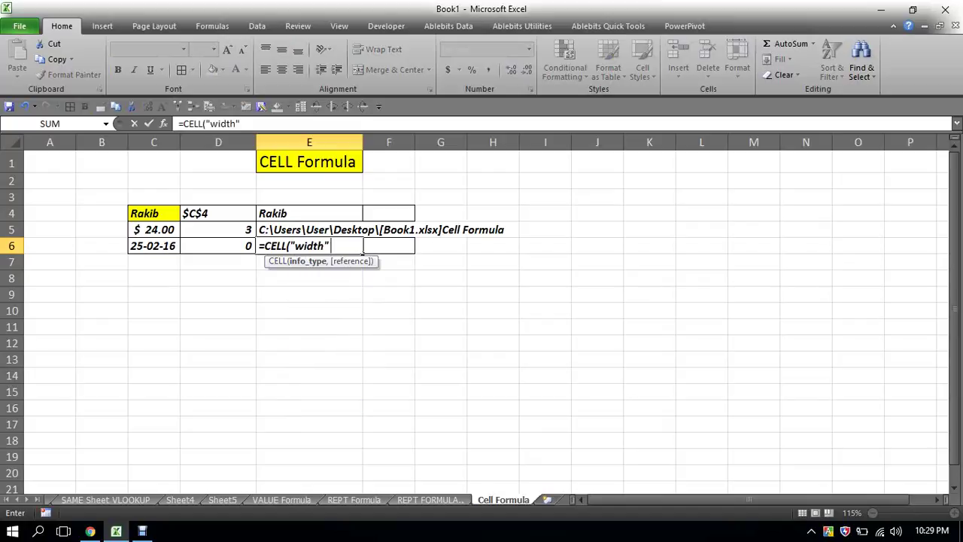
text(,)
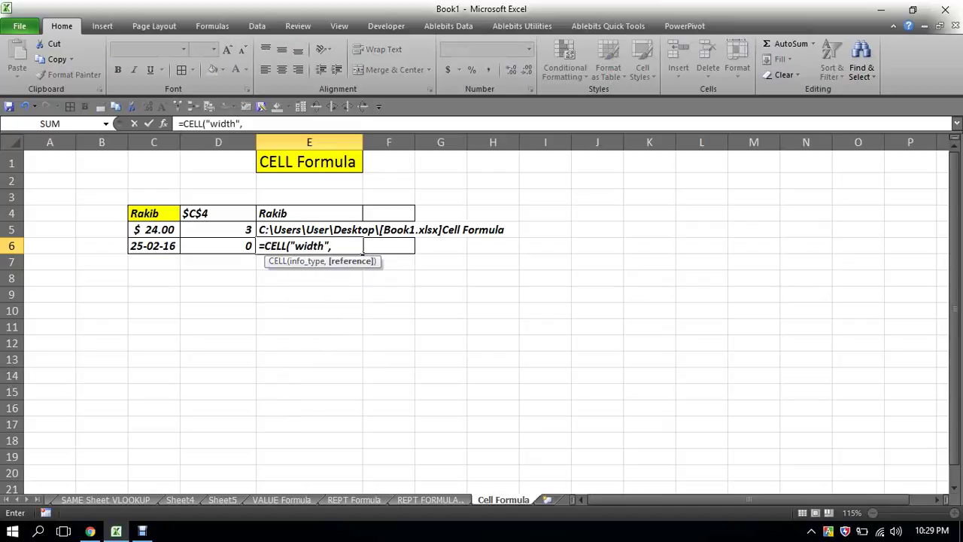
key(Left)
key(Left)
text())
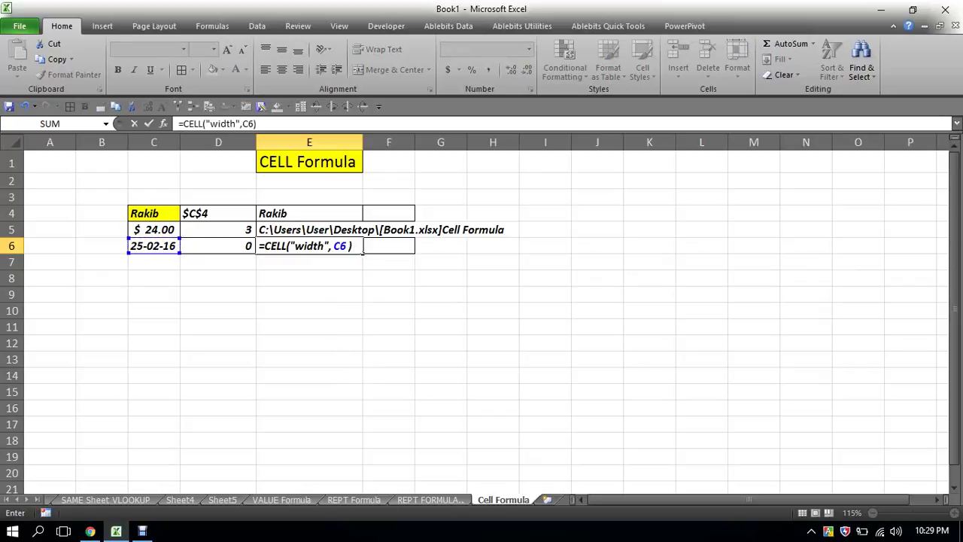
key(Return)
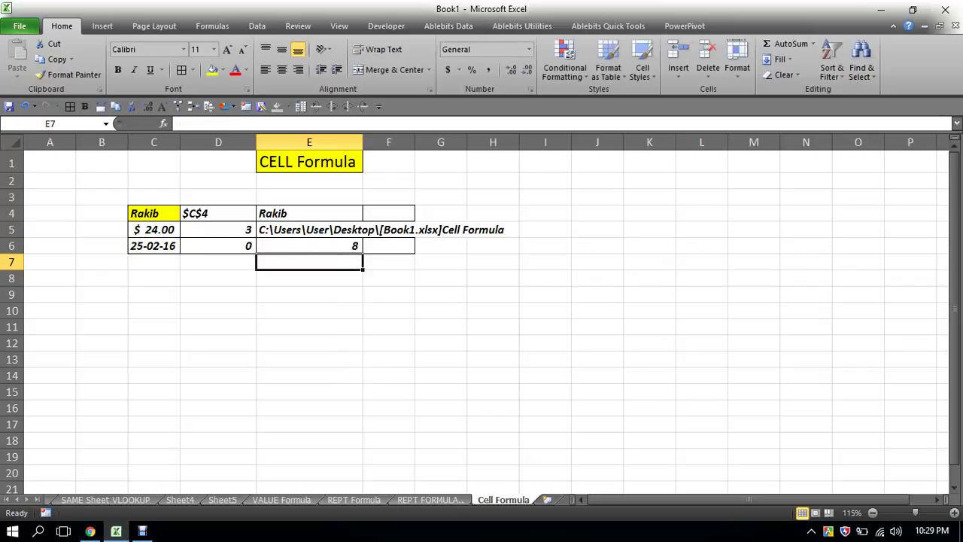
key(Up)
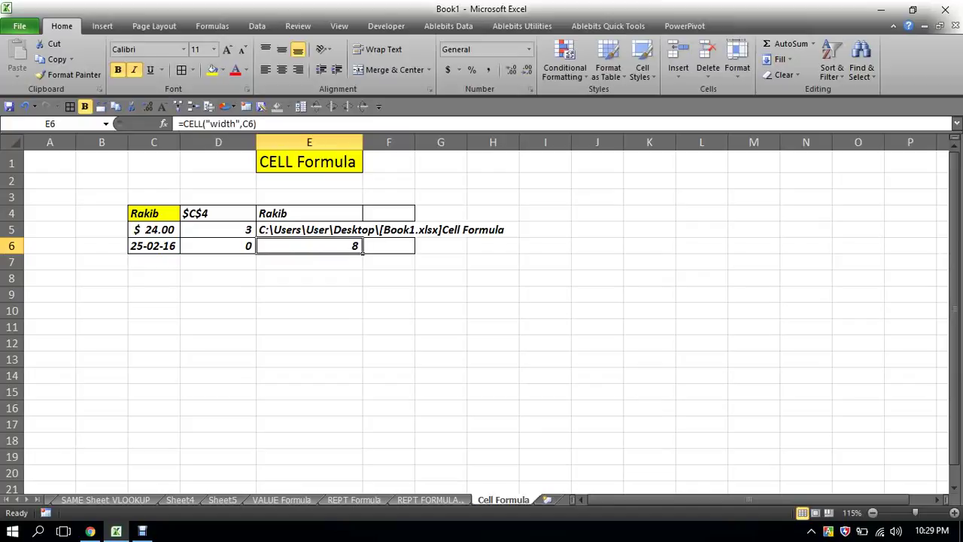
click(389, 294)
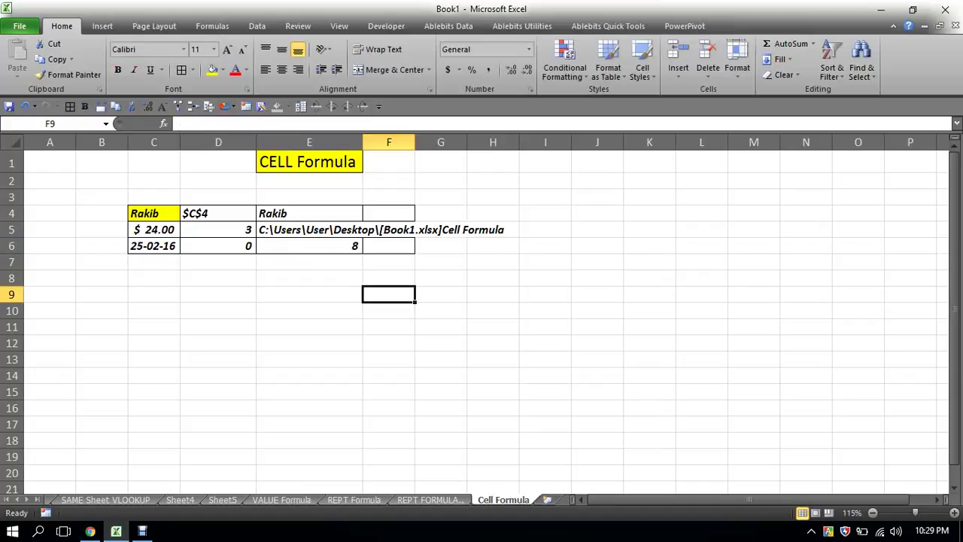
drag(210, 214, 413, 233)
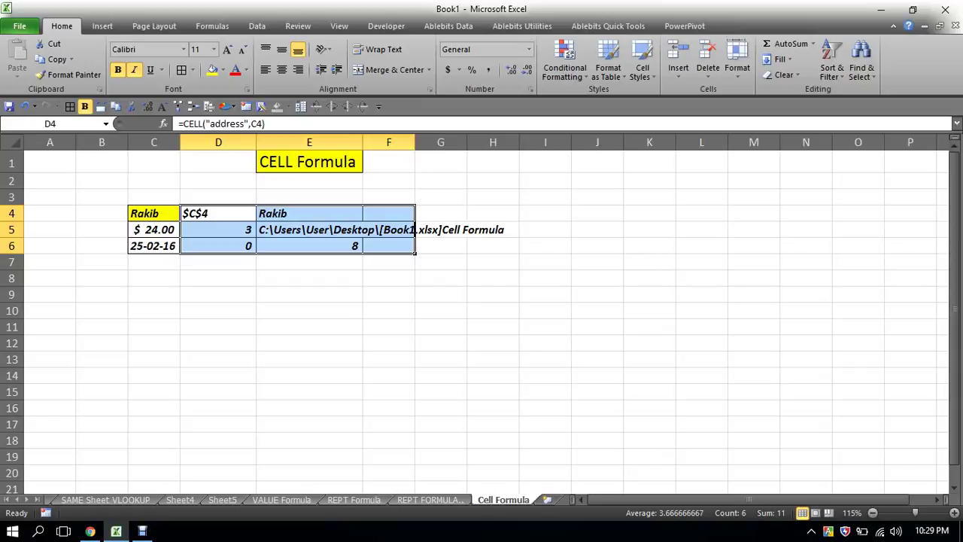
Enter the formula =CELL("filename") without a reference in cell E8
click(308, 278)
text(=)
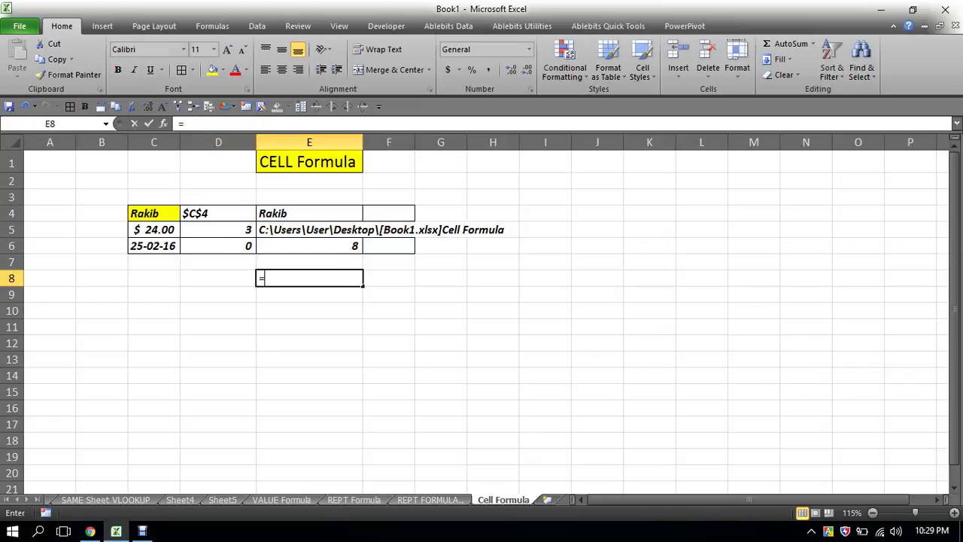
text(cell)
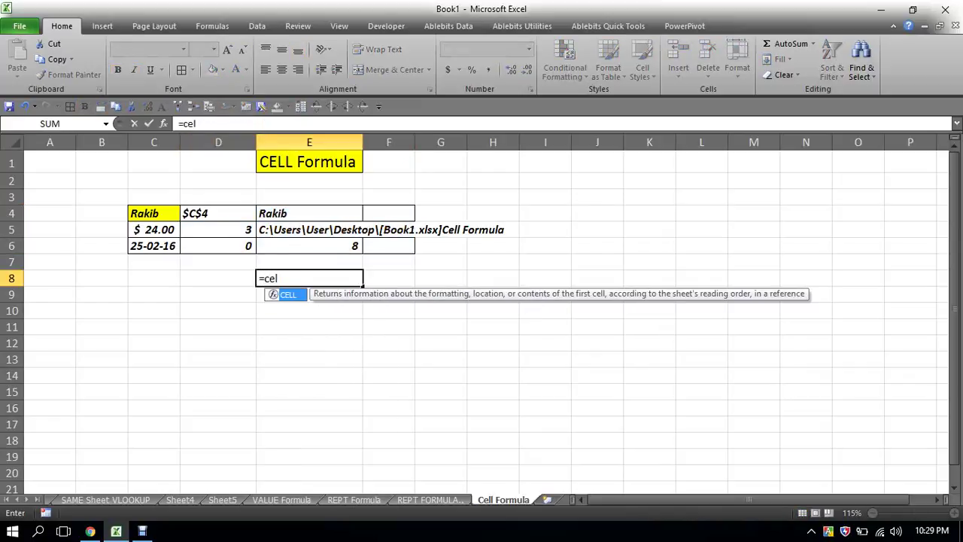
key(Tab)
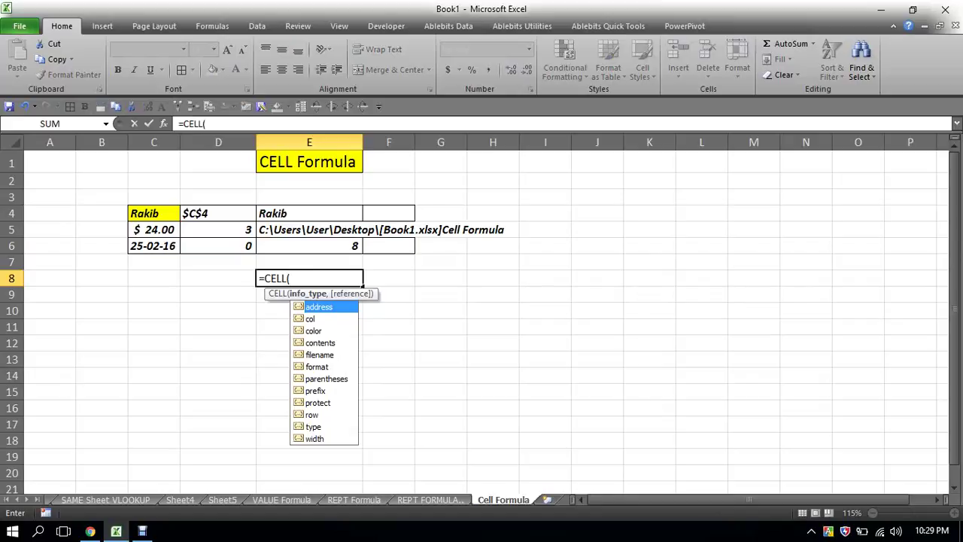
key(Down)
key(Down)
key(Down)
key(Down)
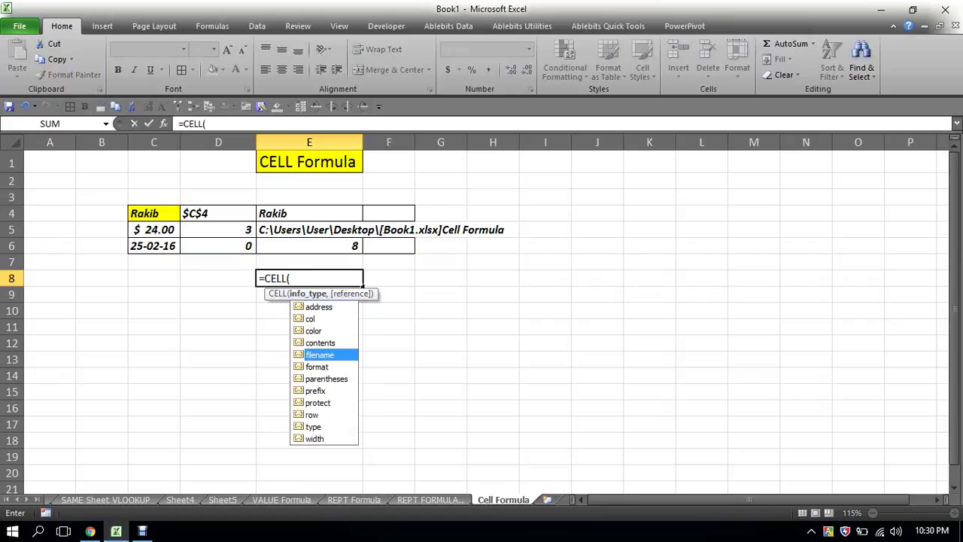
key(Tab)
click(178, 252)
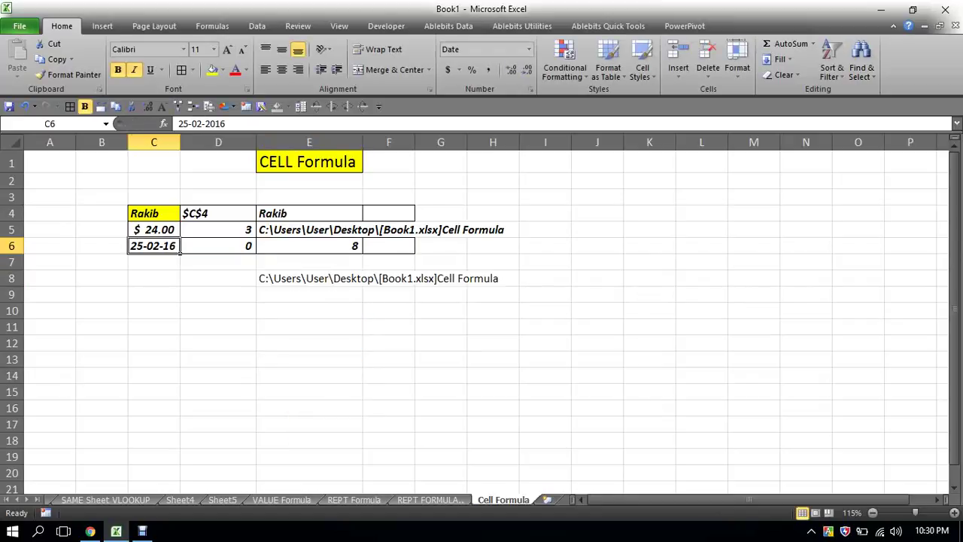
click(361, 279)
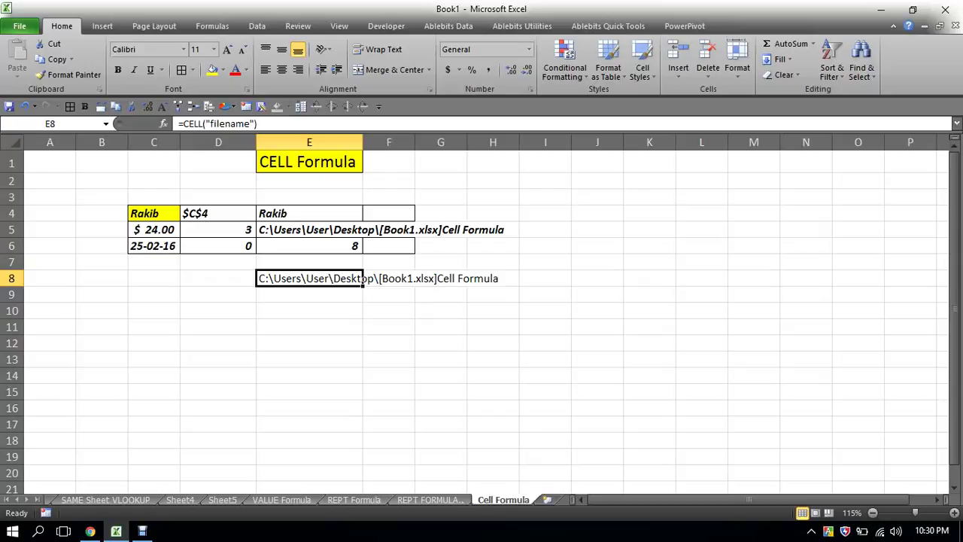
click(142, 531)
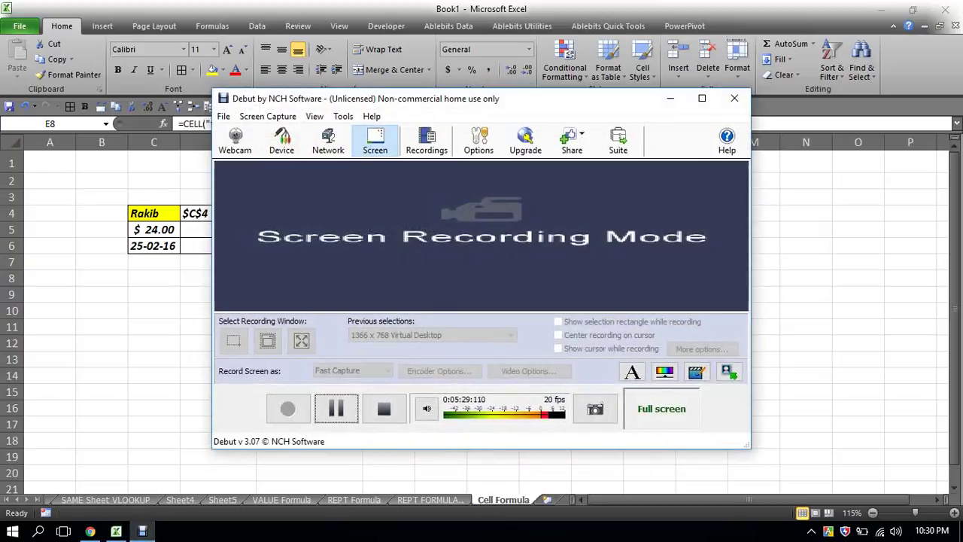